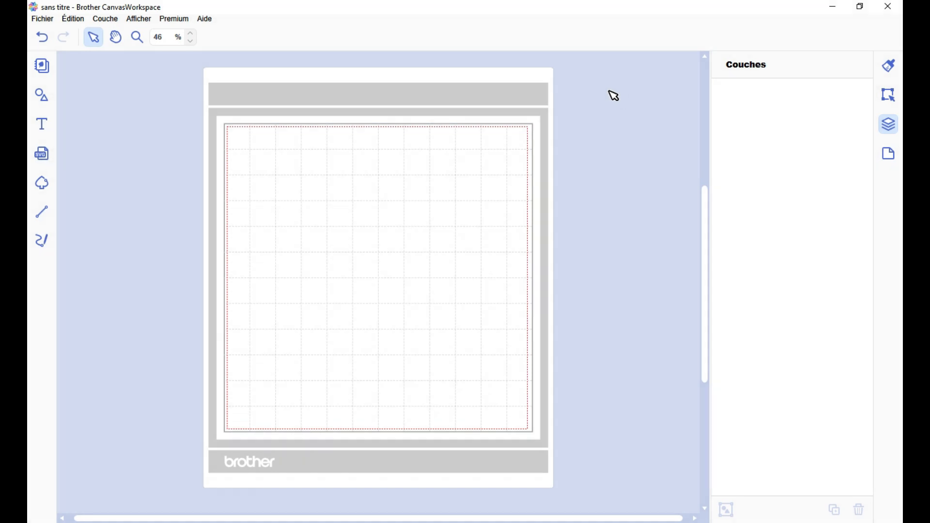
Look at the saved CWPRJ projects in the ATC folder and close the file chooser without opening any
key("ctrl+o")
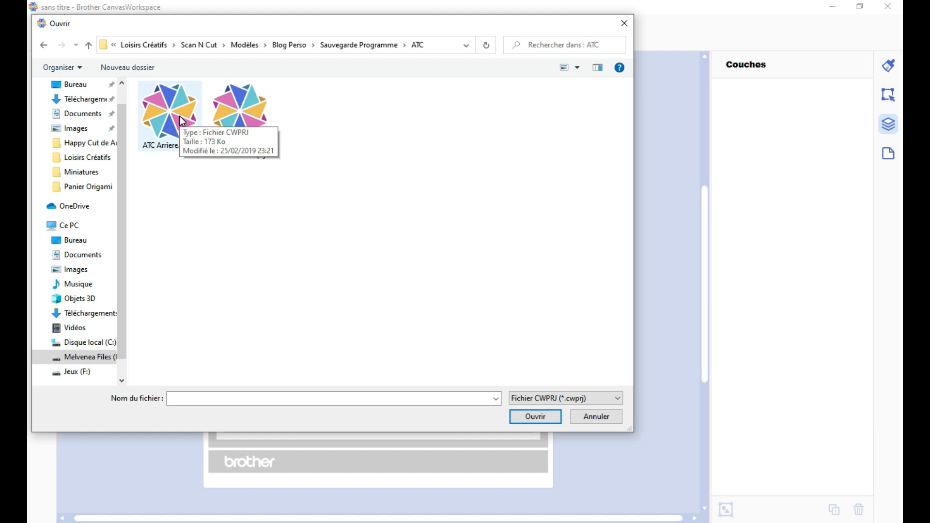
left_click(624, 23)
left_click(576, 203)
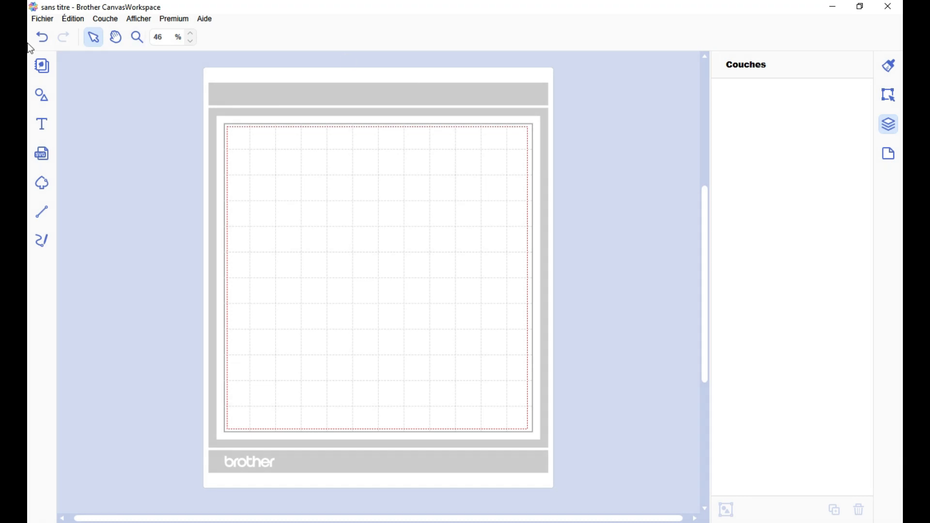
Place a scalloped-edge rectangle from the basic shapes library in the upper part of the mat
left_click(42, 96)
scroll(113, 204, "up", 3)
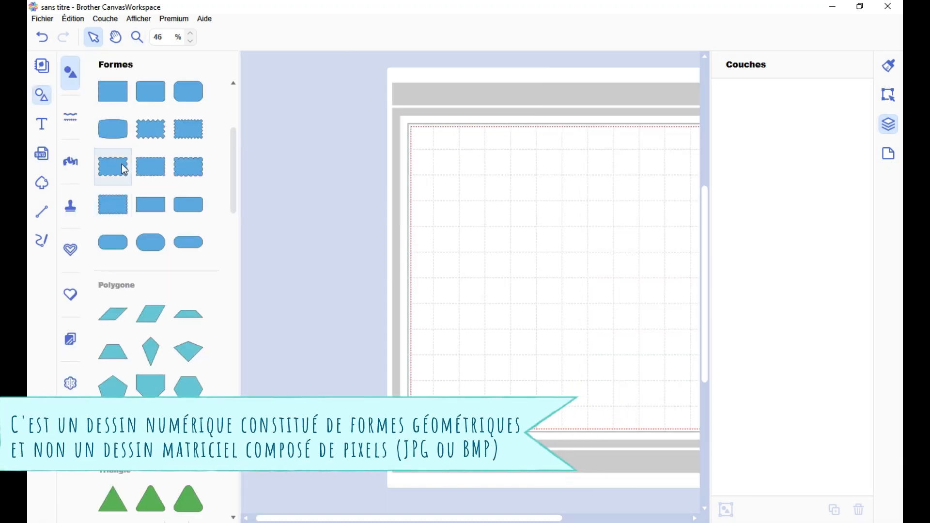
mouse_move(119, 166)
left_mouse_down()
mouse_move(498, 180)
mouse_move(504, 172)
left_mouse_up()
left_click(45, 101)
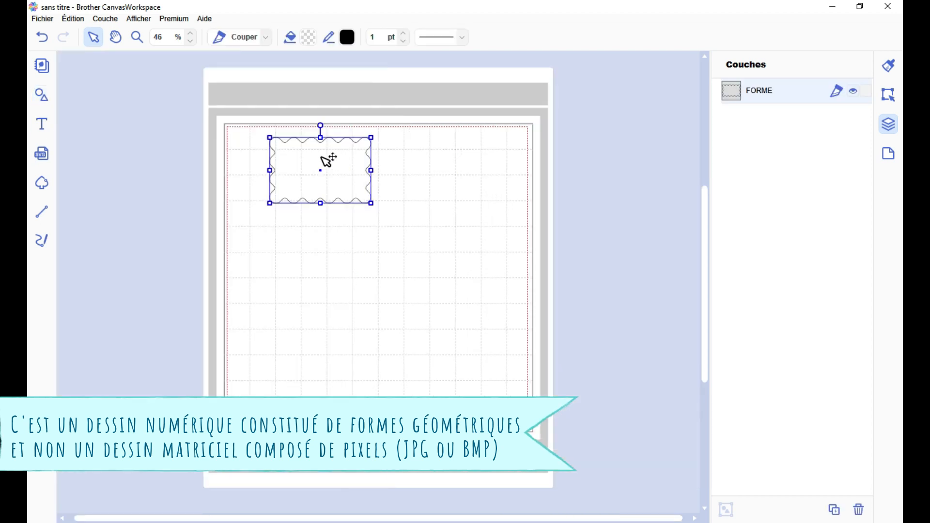
Enter path editing on the scalloped rectangle, examine its anchor points up close, and leave path editing
double_click(339, 172)
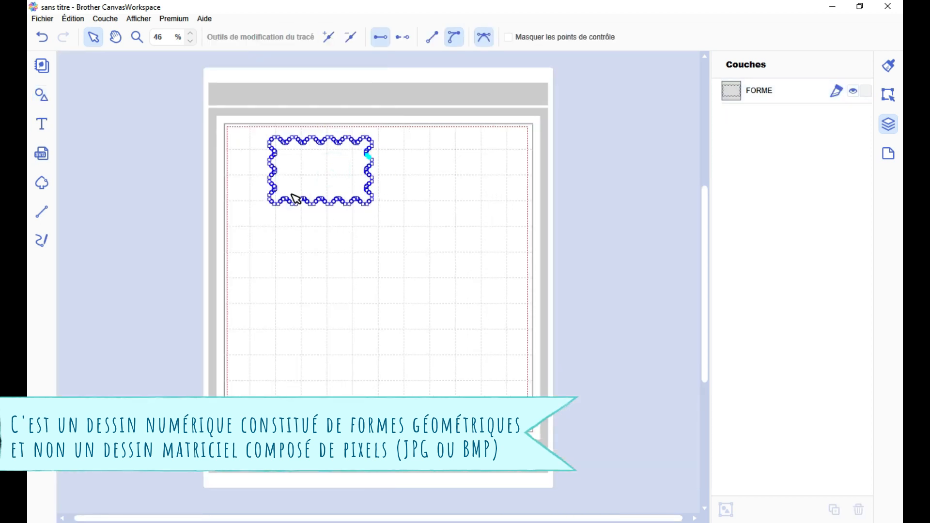
scroll(267, 236, "up", 5)
scroll(262, 233, "up", 11)
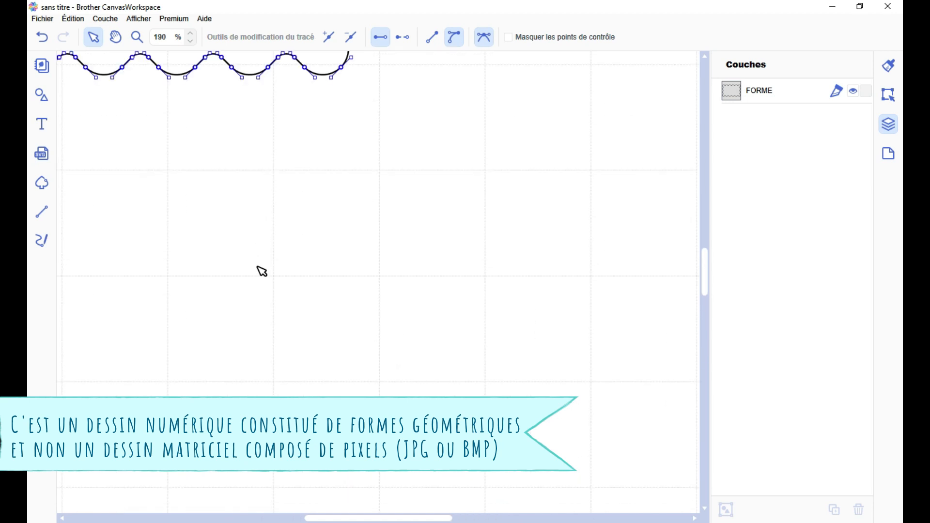
mouse_move(404, 518)
left_mouse_down()
mouse_move(340, 517)
mouse_move(353, 518)
left_mouse_up()
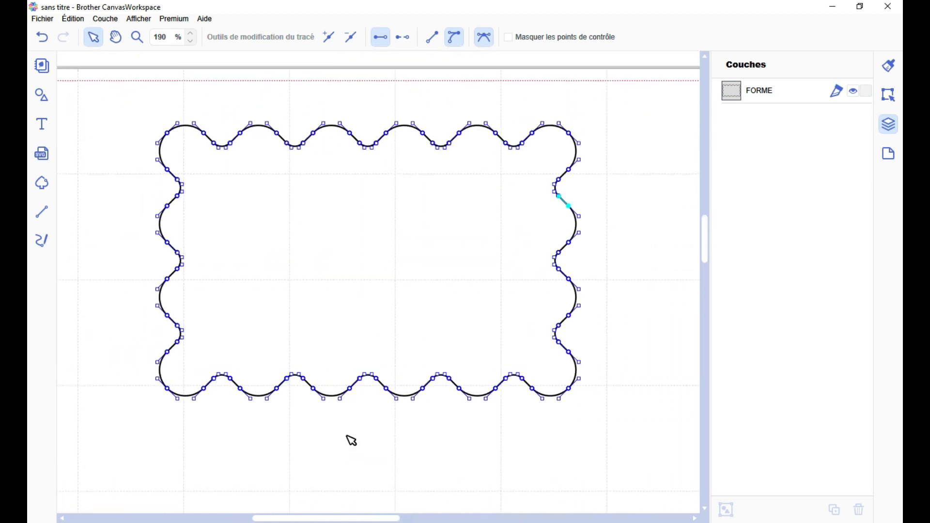
left_click(649, 262)
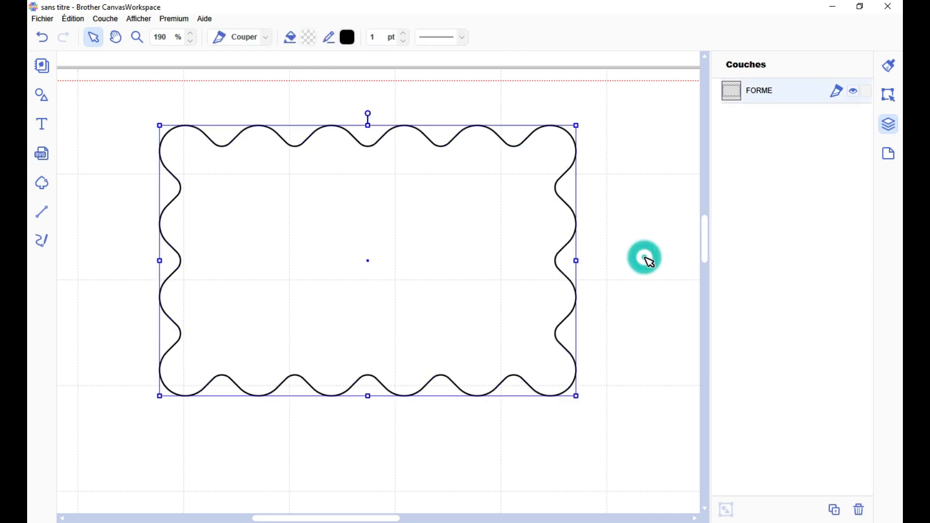
Move the scalloped rectangle close to the upper-left corner of the cutting area and deselect it
scroll(575, 301, "down", 2)
scroll(566, 297, "down", 2)
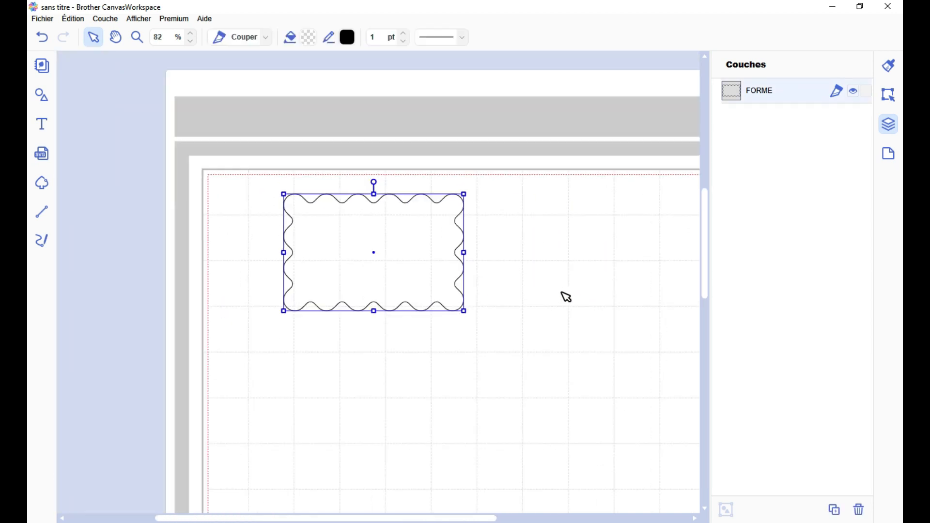
scroll(566, 297, "down", 3)
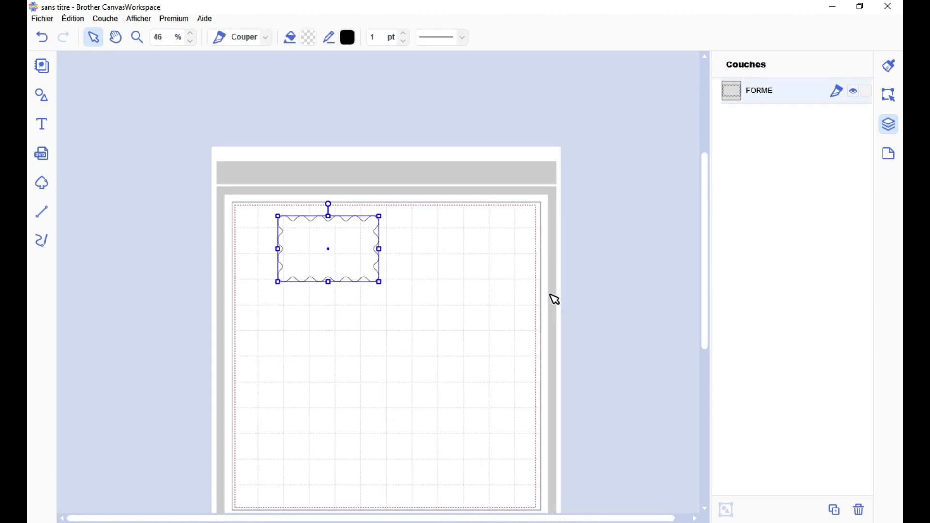
scroll(526, 290, "down", 2)
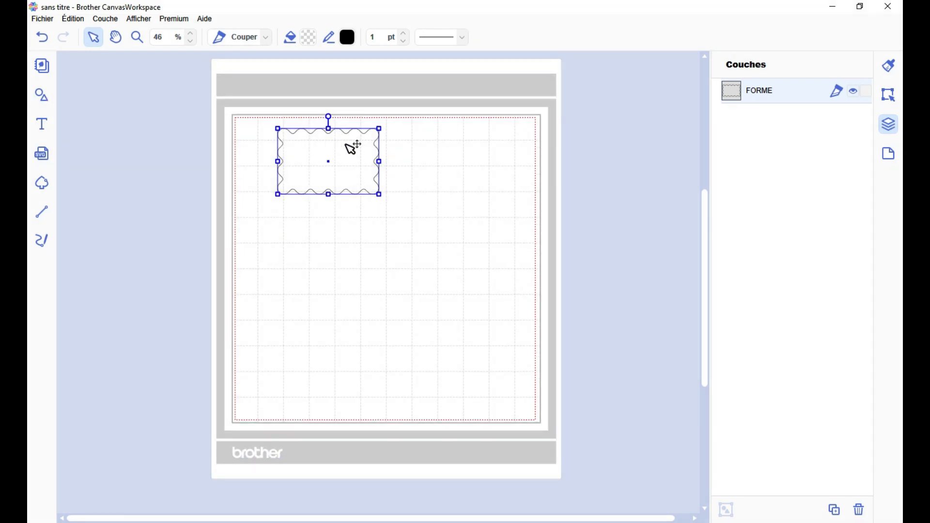
left_click_drag(347, 144, 311, 137)
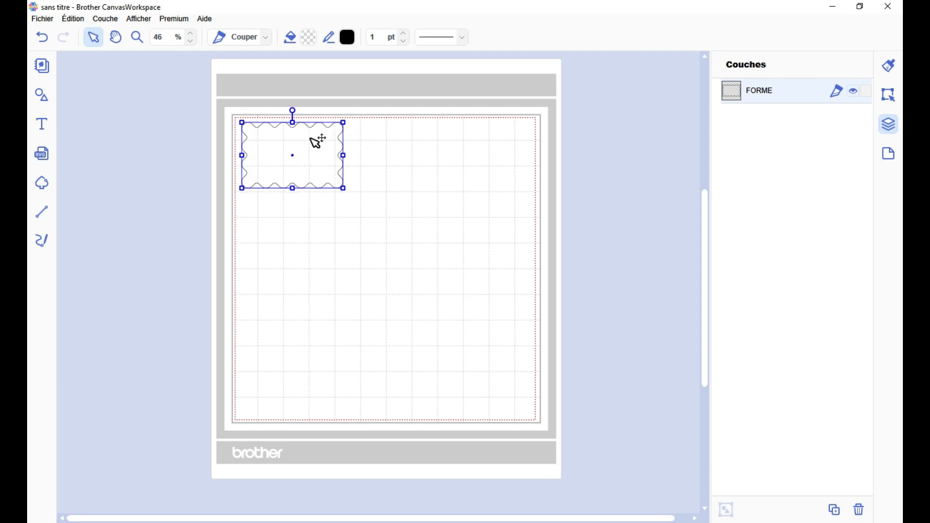
left_click(403, 179)
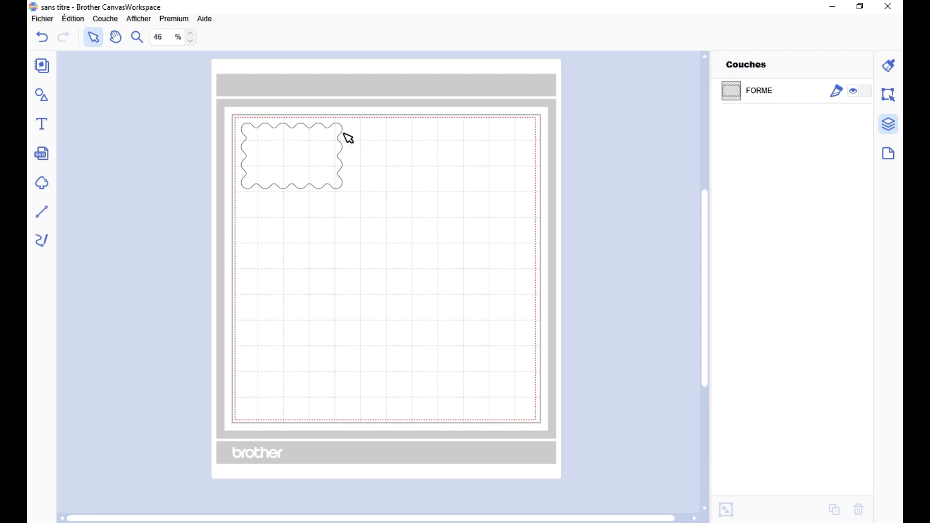
Move the scalloped rectangle lower on the mat and back toward the upper-left corner of the cutting area
left_click_drag(296, 143, 319, 180)
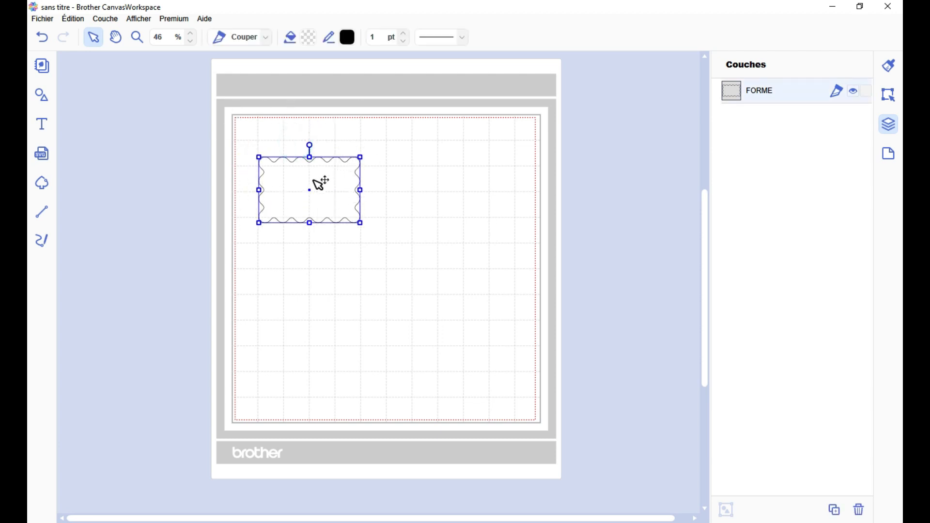
double_click(318, 182)
left_click(366, 261)
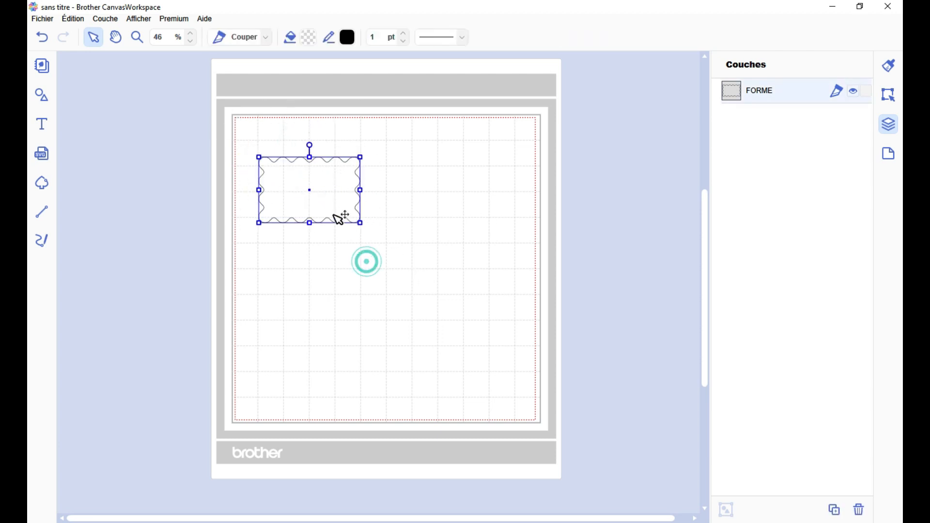
left_click_drag(301, 187, 284, 154)
left_click(332, 230)
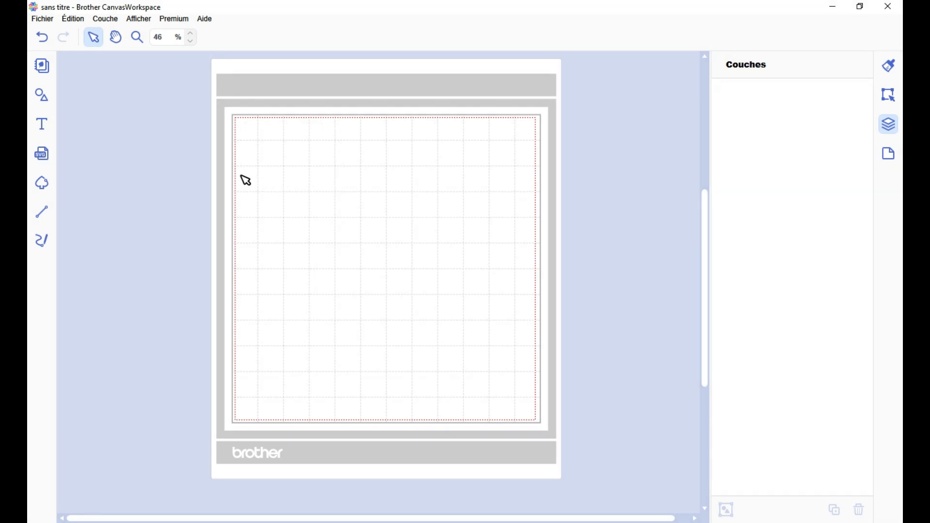
Load Hibou 1 (Bistouille.fr).png from the computer as the image to trace
left_click(45, 181)
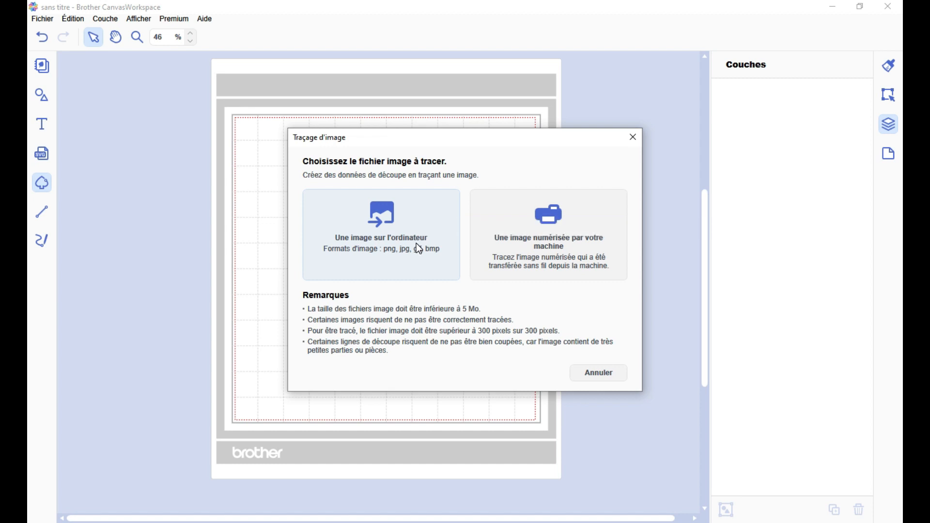
left_click(633, 137)
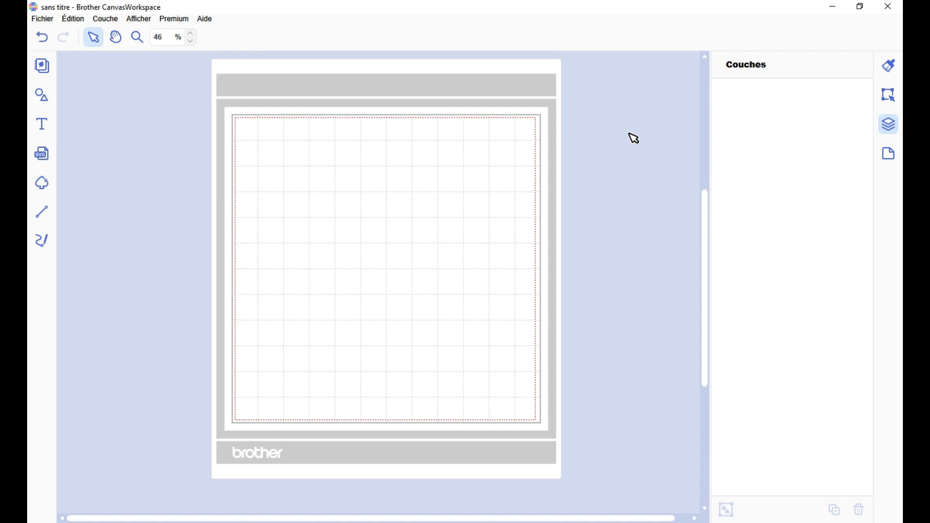
left_click(41, 183)
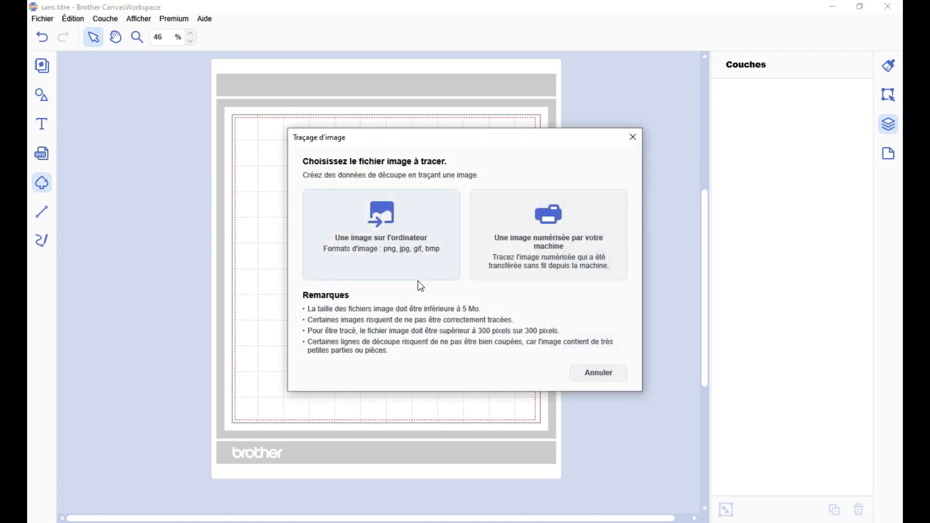
left_click(392, 238)
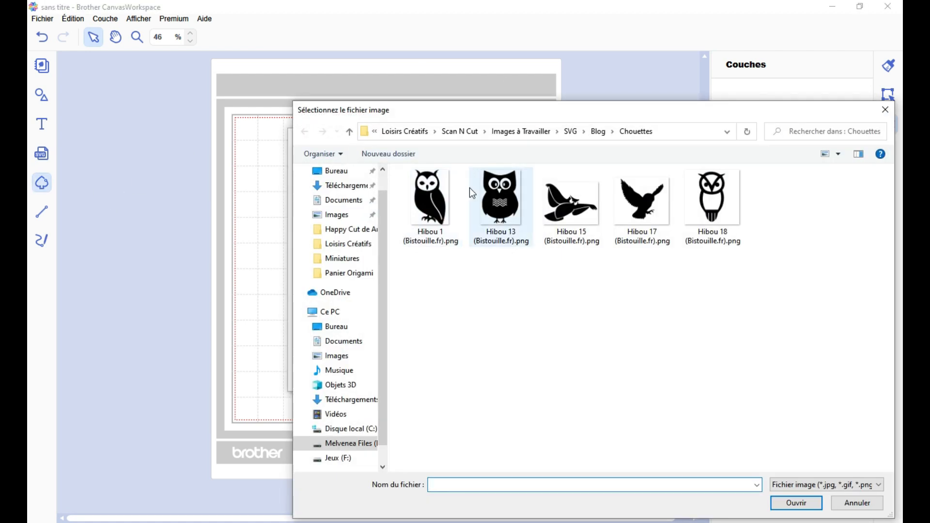
double_click(440, 211)
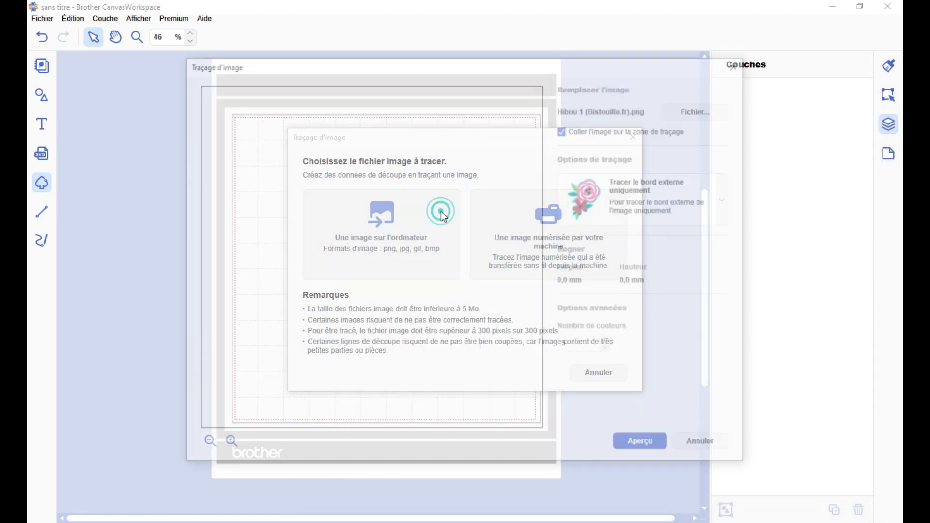
Trace the owl image with the option Tracer les zones par couleur, preview it, and insert the result on the mat
left_click(637, 195)
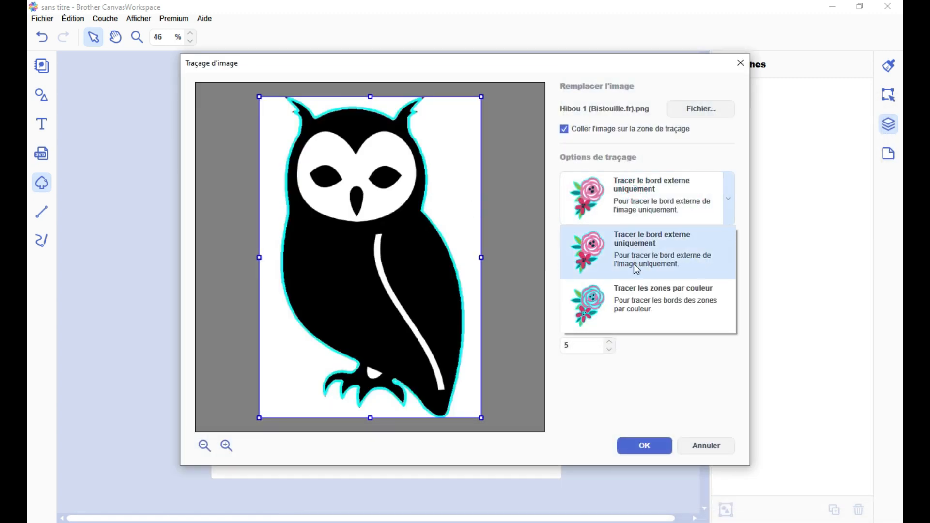
left_click(635, 296)
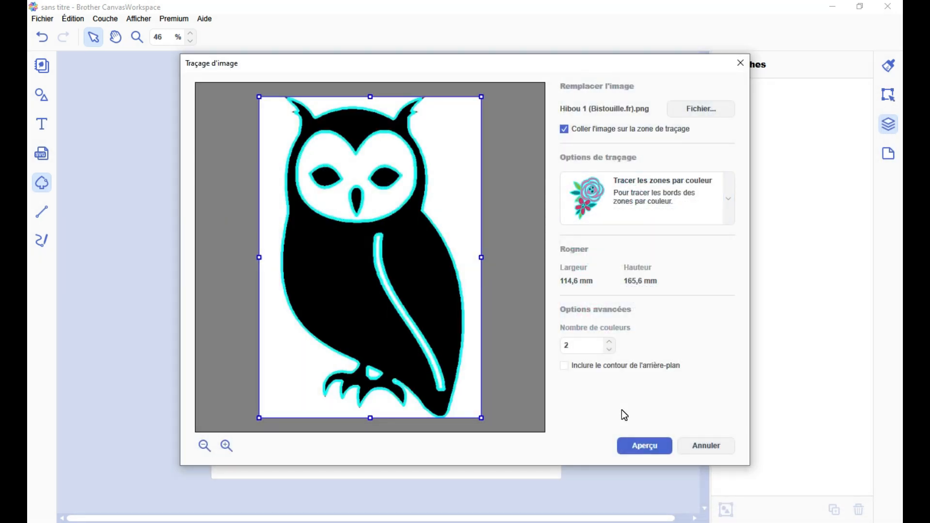
left_click(630, 443)
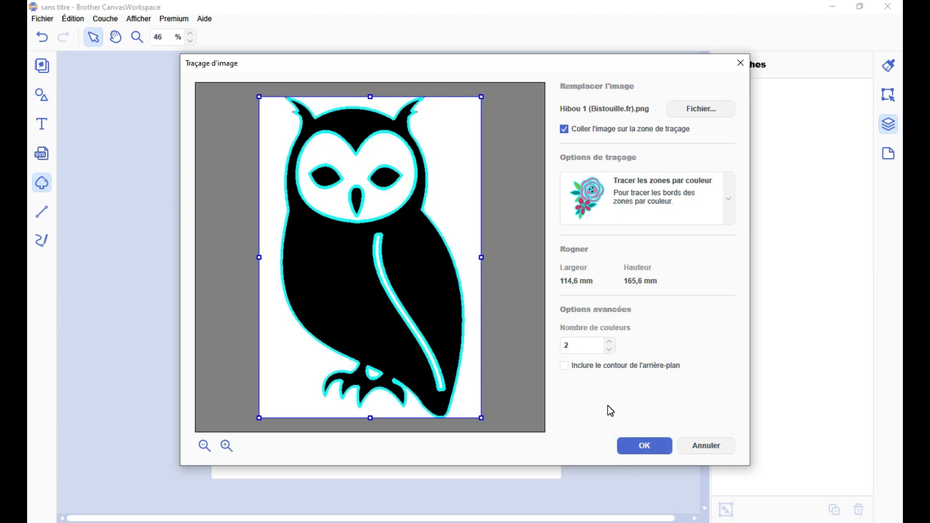
left_click(628, 443)
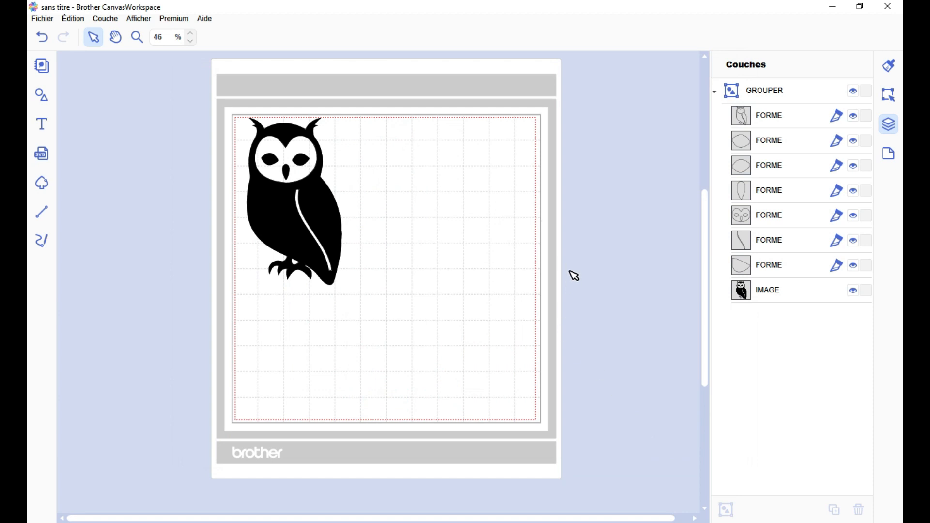
Enlarge the traced owl group to almost the full height of the cutting area and delete its original image layer
left_click(320, 190)
left_click_drag(352, 286, 438, 348)
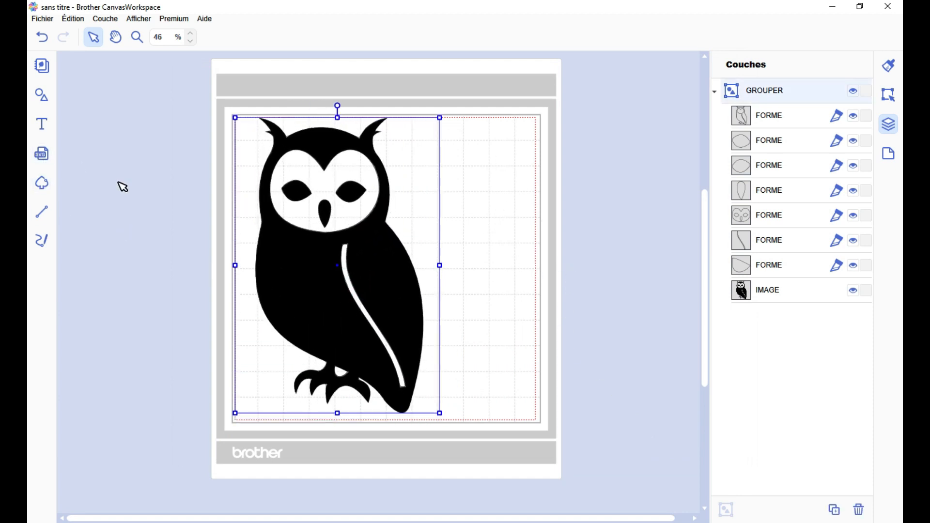
left_click(853, 290)
left_click(813, 293)
key("Delete")
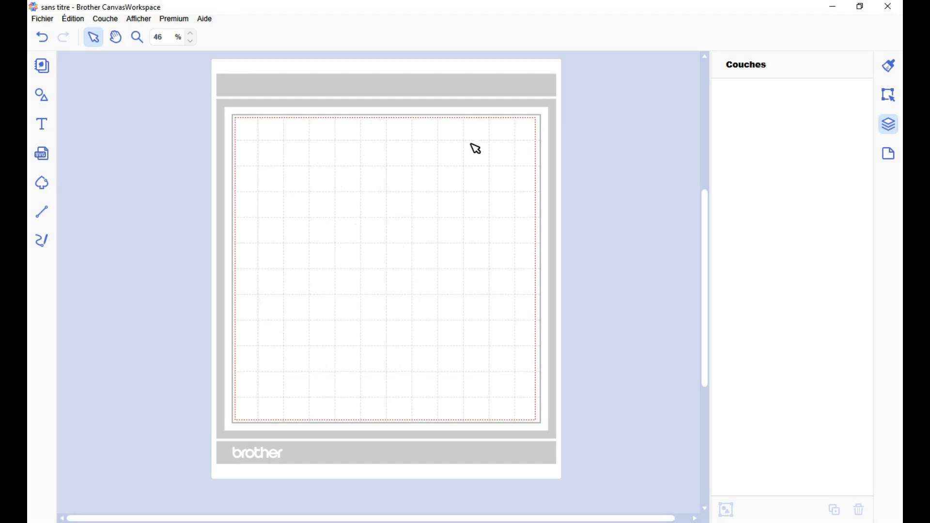
Check the file types accepted for import and import Hibou 1 (Bistouille.fr).svg onto the mat
left_click(44, 158)
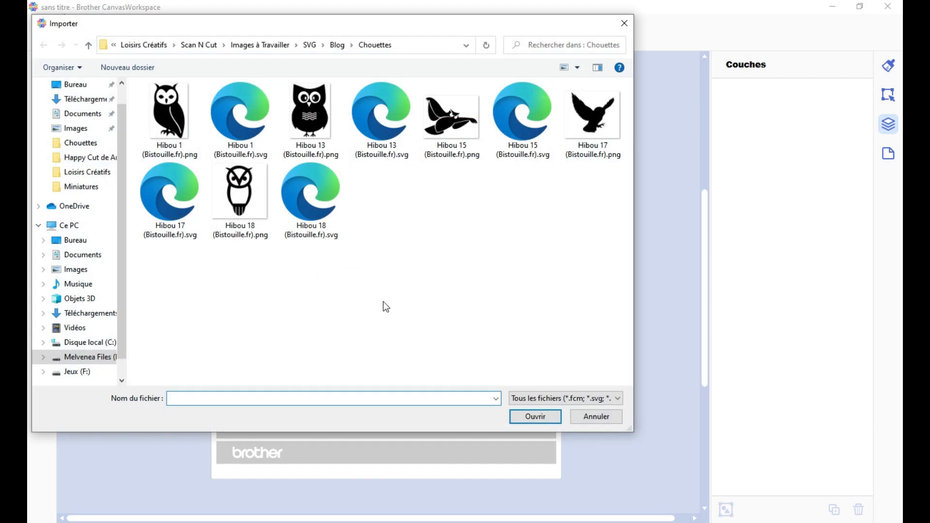
left_click(579, 398)
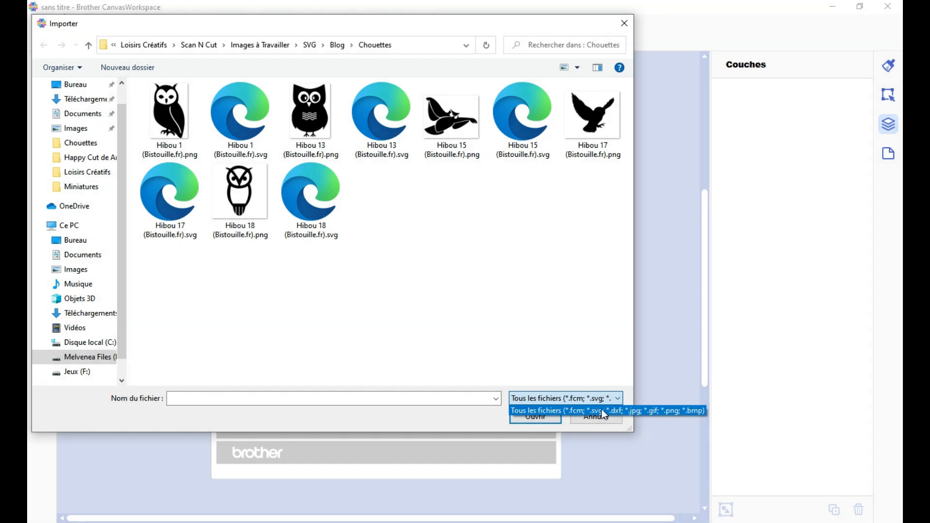
left_click(576, 385)
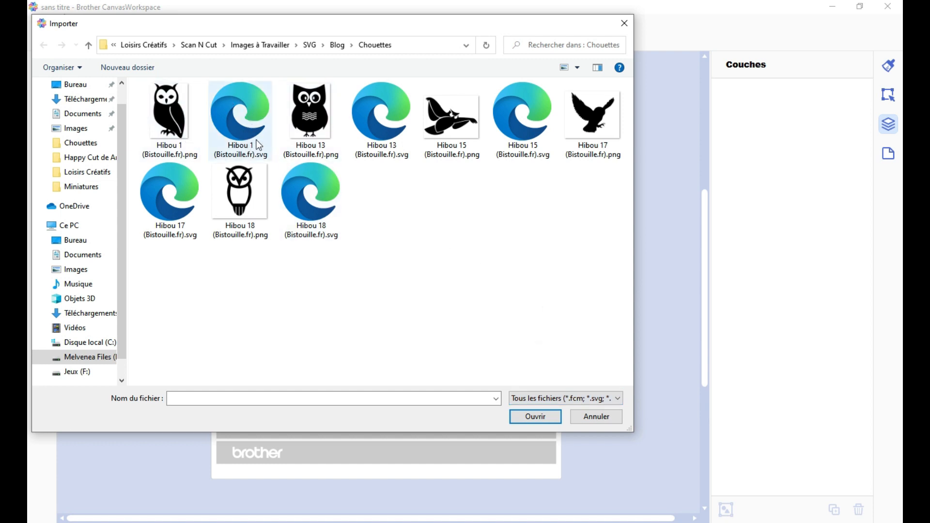
double_click(250, 105)
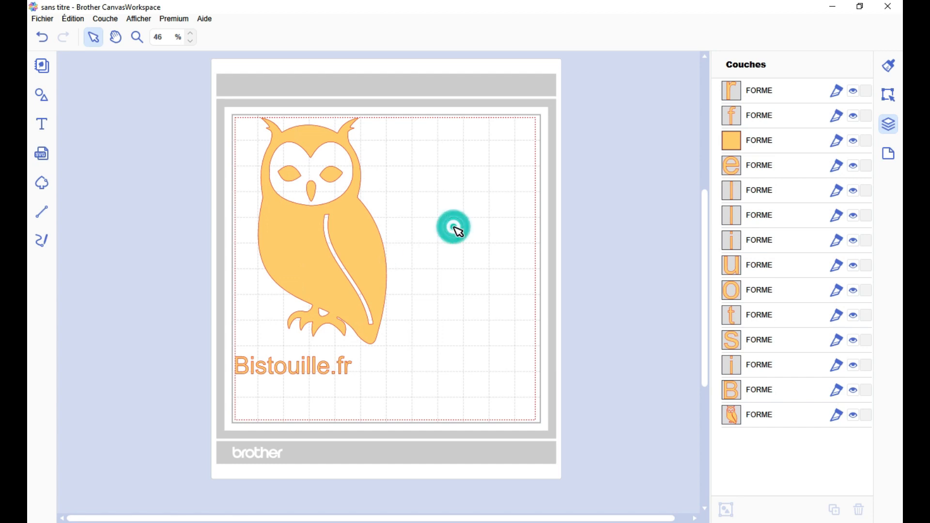
Import the FCM file Boite bougie houx.fcm from the Terminé folder onto the mat
left_click(41, 154)
left_click_drag(373, 34, 537, 74)
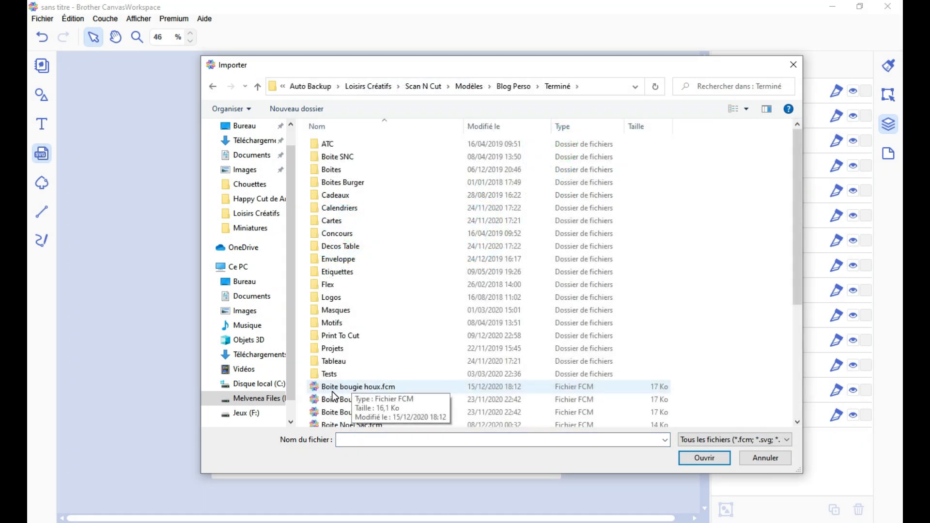
double_click(394, 388)
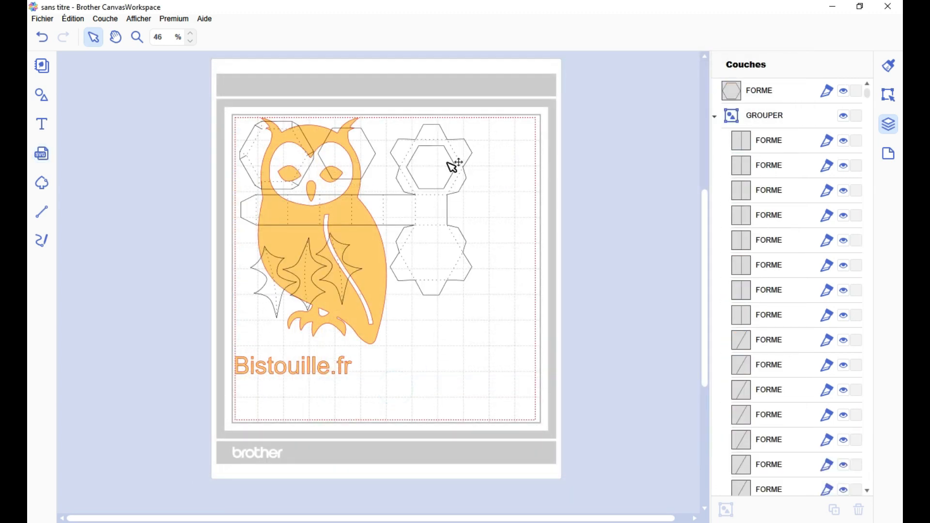
Clear the mat by deleting the owl, the Bistouille.fr lettering and all the candle box shapes
left_click_drag(390, 388, 306, 342)
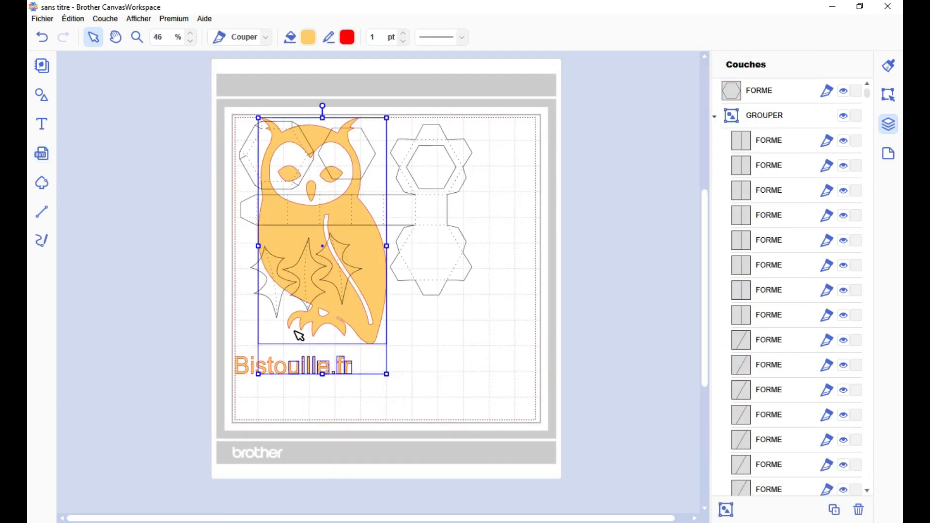
key("Delete")
left_click_drag(270, 428, 210, 350)
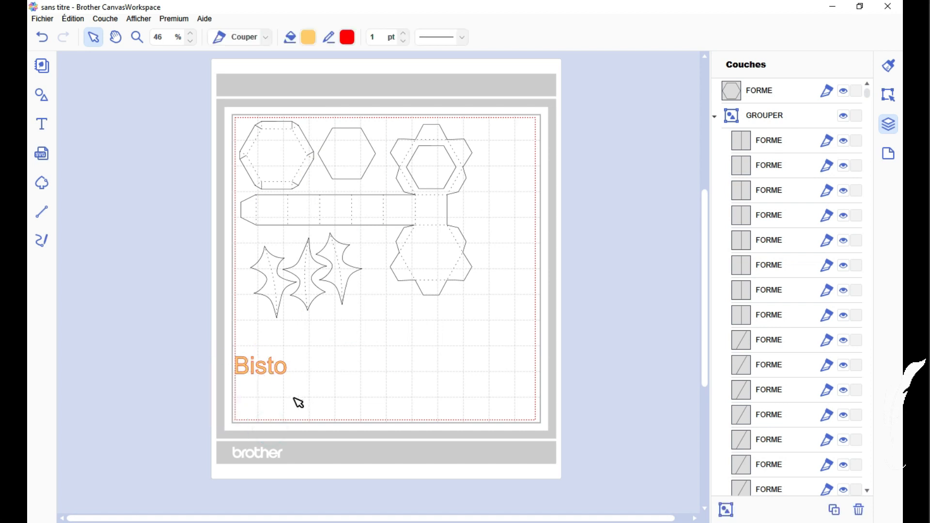
left_click_drag(298, 403, 210, 353)
key("Delete")
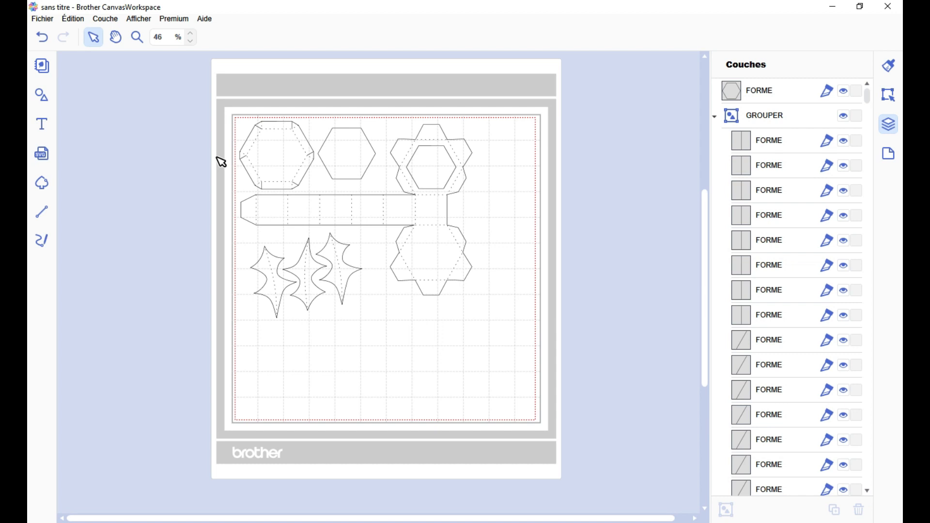
left_click_drag(230, 96, 469, 302)
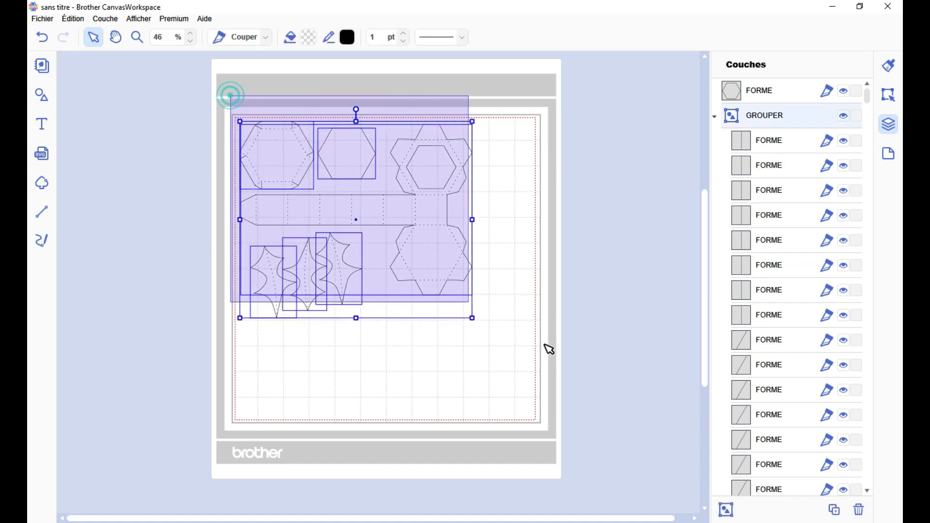
key("Delete")
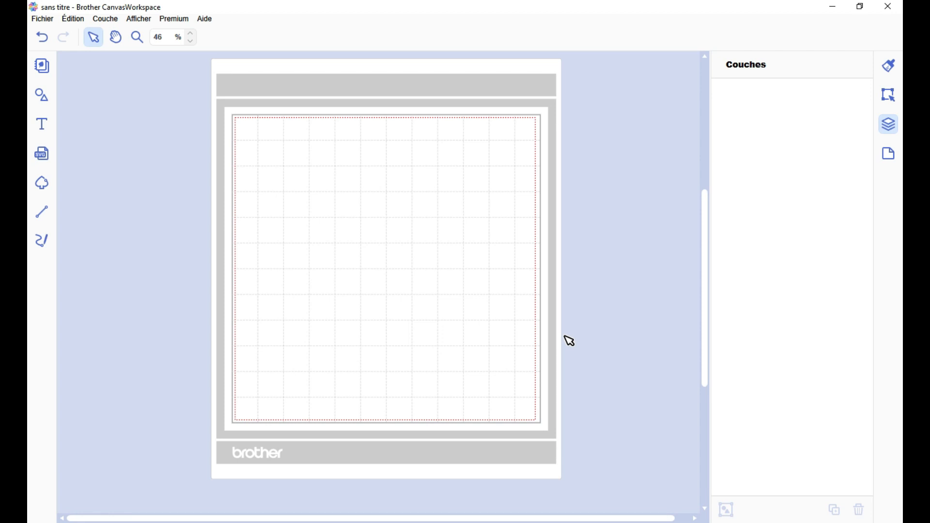
Import the red camera image from the Perso - BLOG folder and enlarge it to fill most of the cutting area
key("ctrl+i")
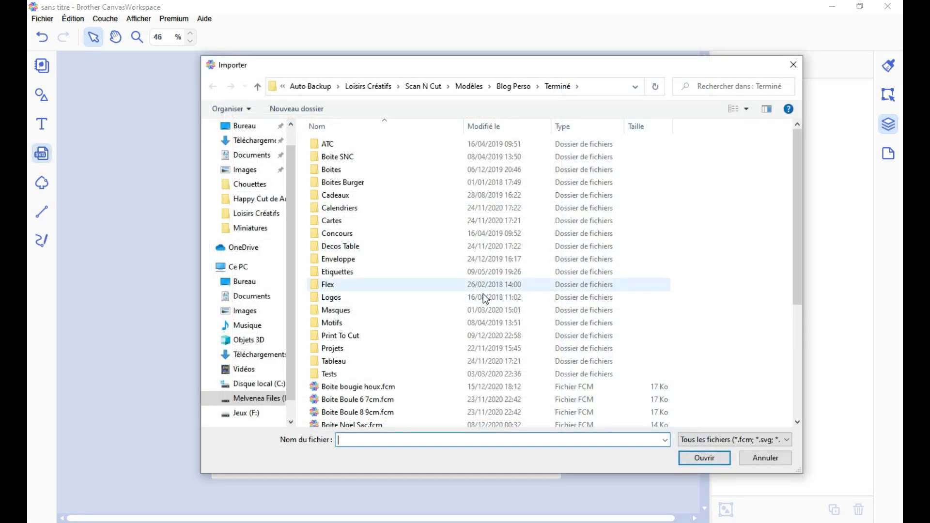
left_click(711, 439)
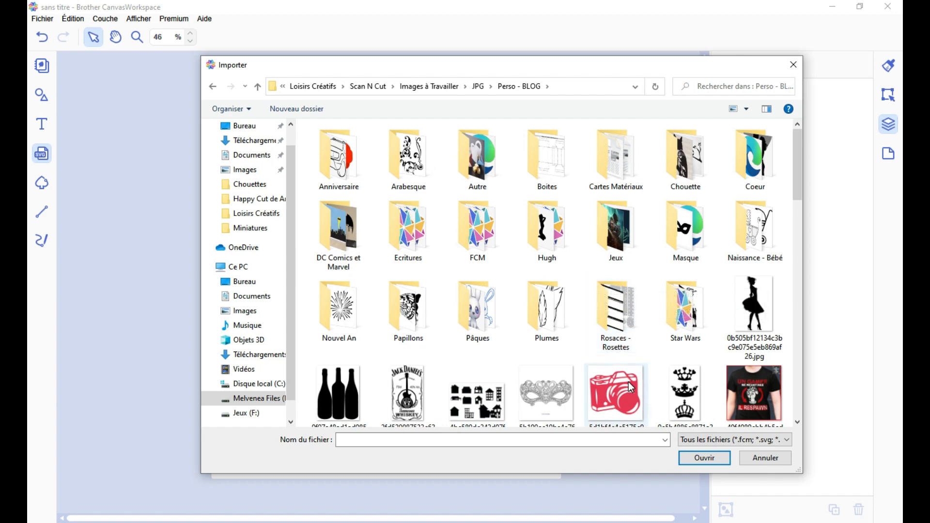
double_click(616, 393)
left_click_drag(316, 199, 510, 322)
left_click_drag(432, 247, 450, 261)
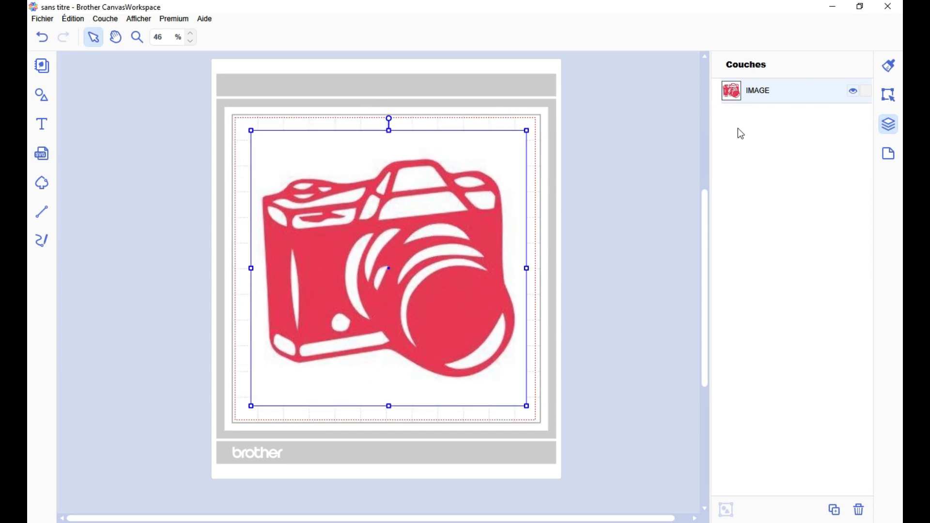
left_click(590, 180)
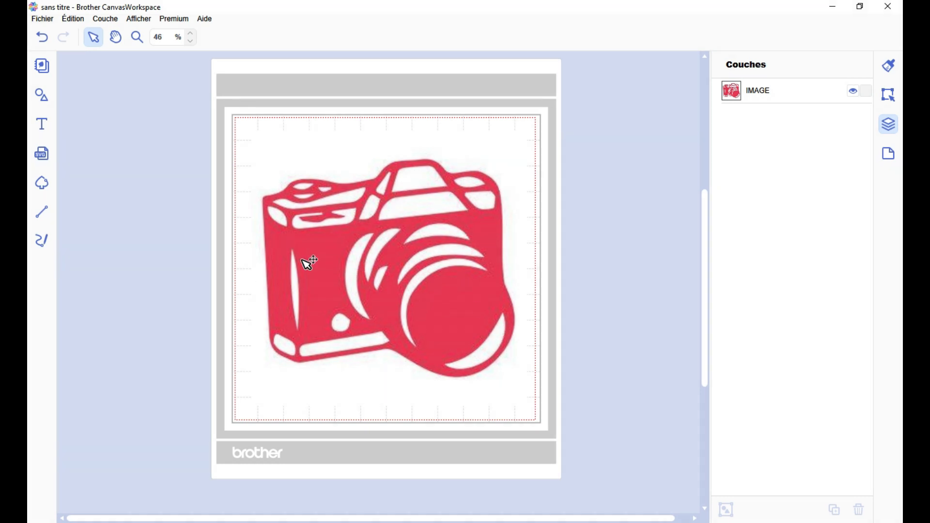
Shrink the camera image to a small size near the mat's upper-left corner and delete it
left_click(421, 262)
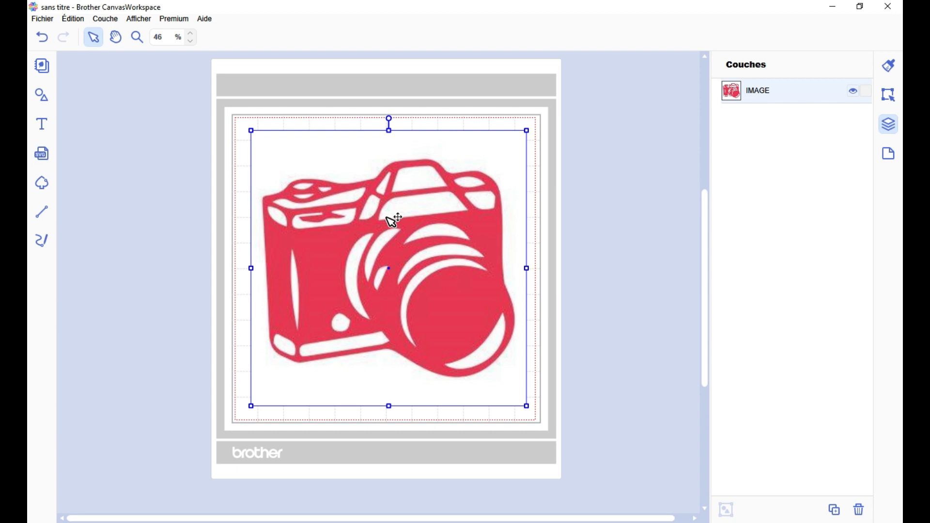
left_click_drag(526, 405, 323, 233)
scroll(286, 249, "up", 1)
mouse_move(303, 195)
left_mouse_down()
mouse_move(286, 186)
mouse_move(308, 201)
left_mouse_up()
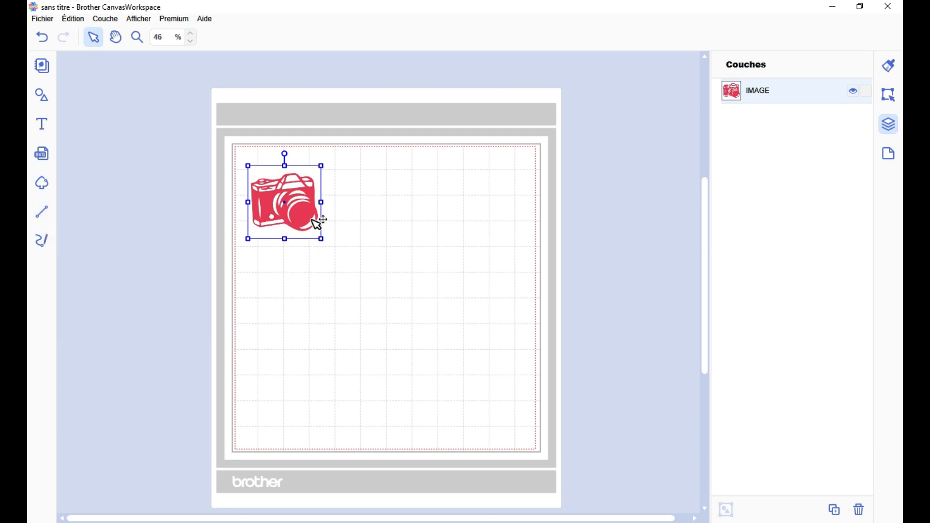
key("Delete")
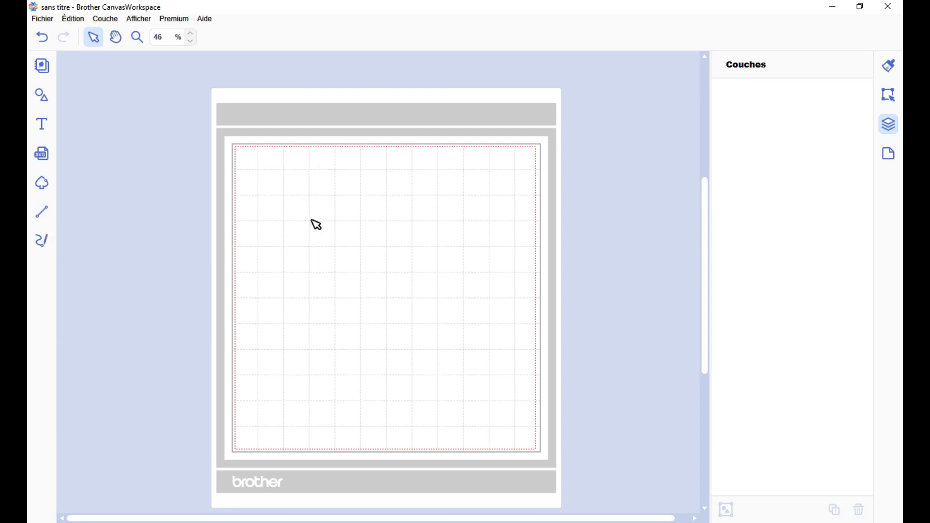
Trace the red camera image with the option Tracer les zones par couleur and insert the result with its image on the mat
left_click(41, 184)
left_click(376, 231)
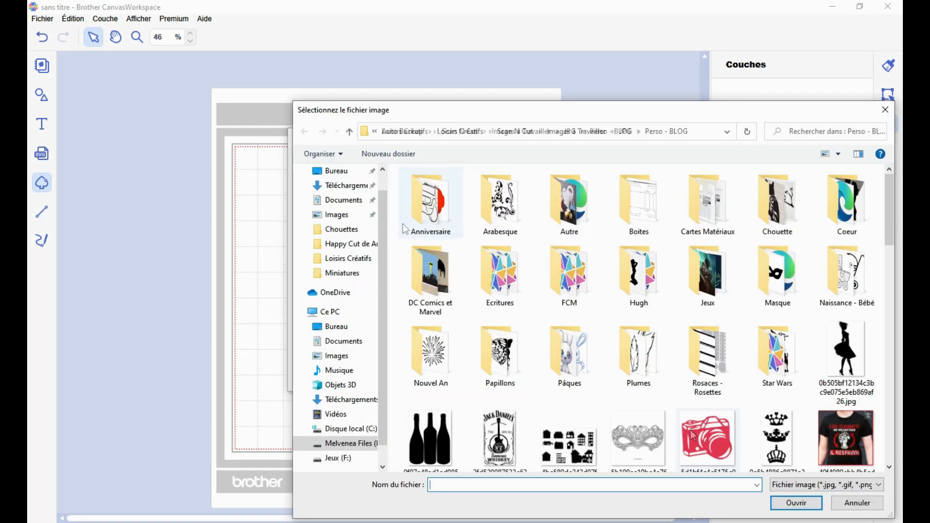
double_click(707, 436)
left_click(652, 198)
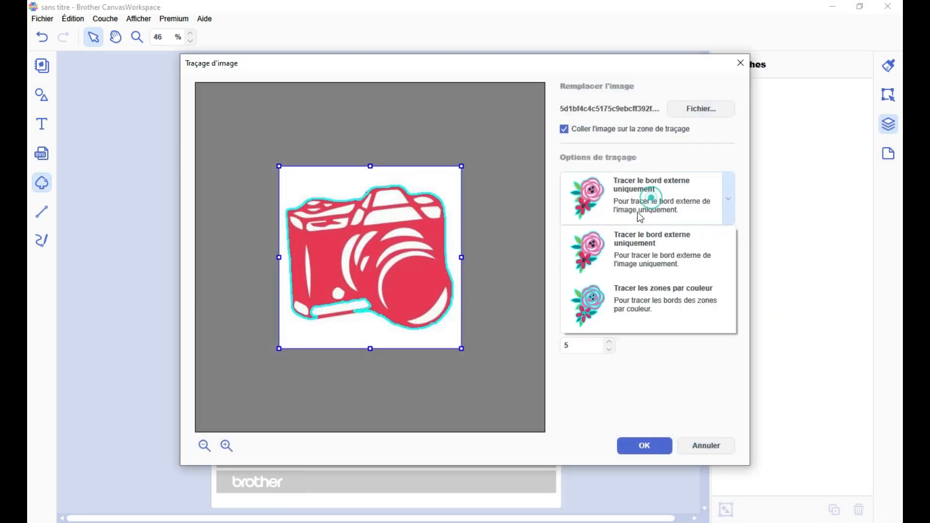
left_click(623, 299)
left_click(587, 347)
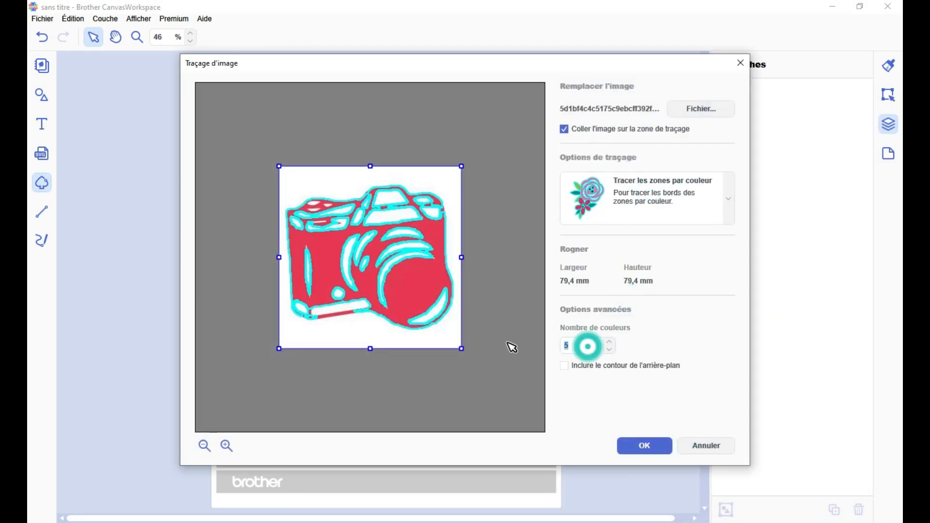
key("Return")
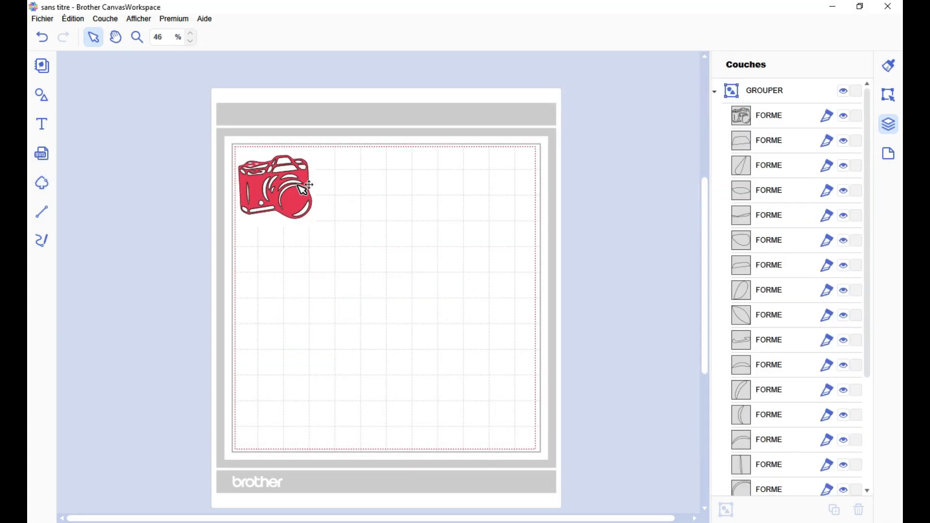
Remove the separate inner shapes from the traced camera group and toggle the image layer's visibility to inspect the outline
left_click(758, 143)
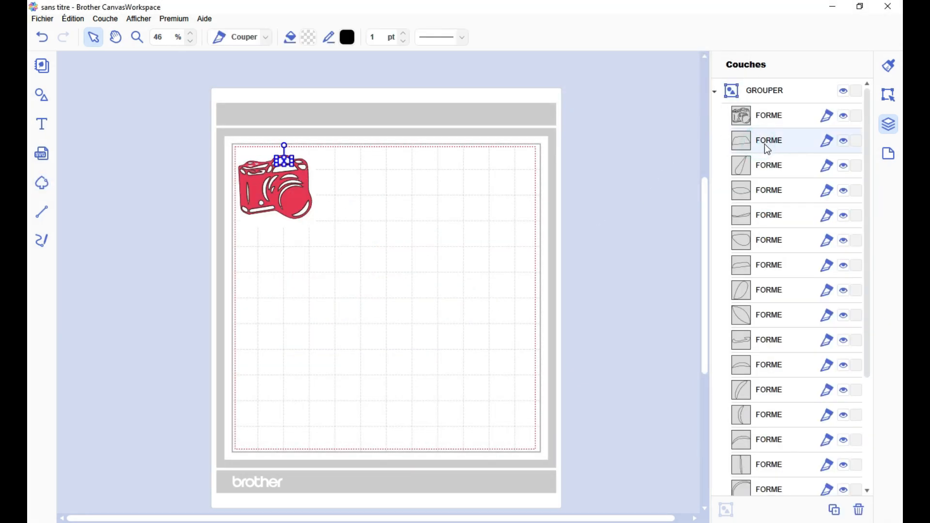
scroll(788, 270, "down", 3)
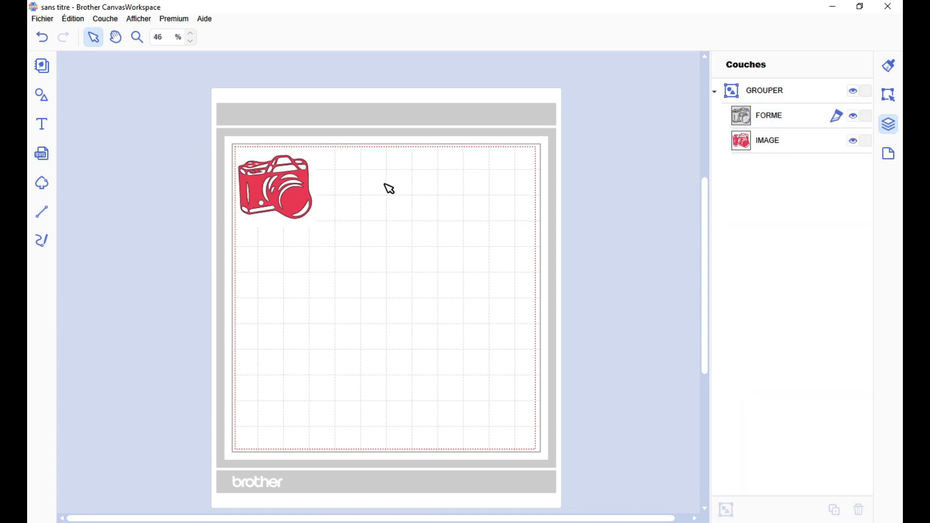
left_click(853, 140)
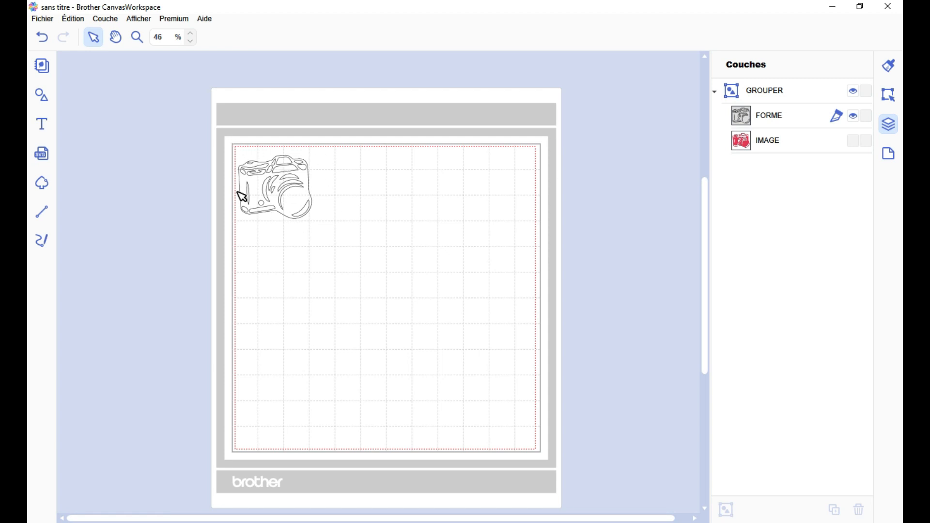
left_click(853, 140)
left_click(353, 185)
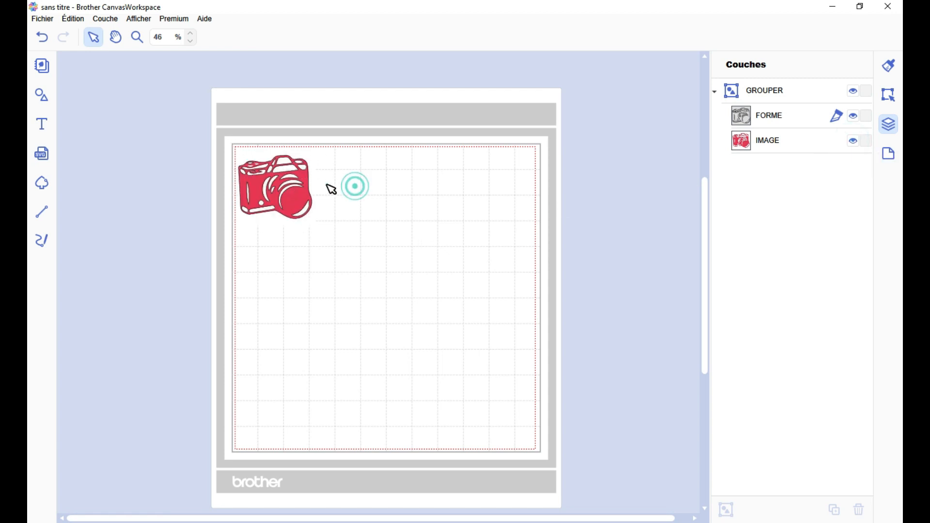
Shift the camera group slightly inward on the mat, try separating the outline from the image, and undo the separation
left_click_drag(303, 180, 309, 199)
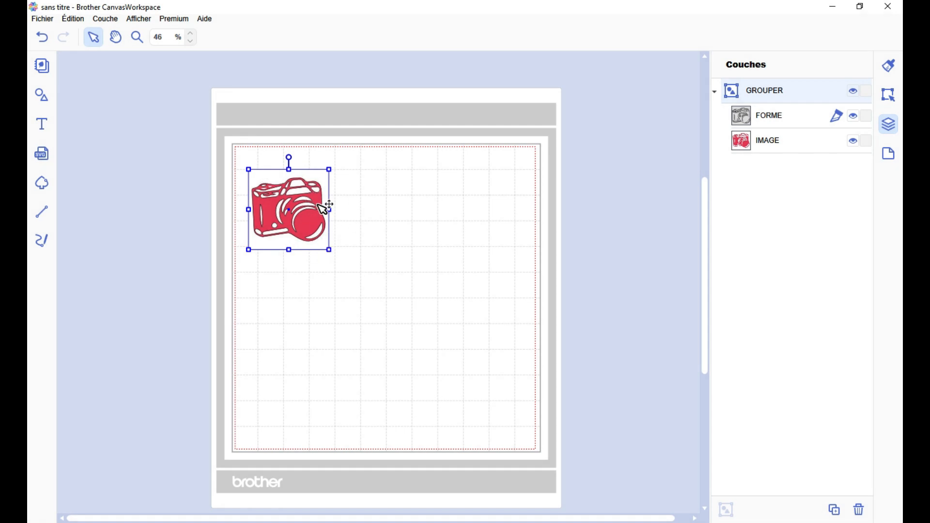
left_click(767, 144)
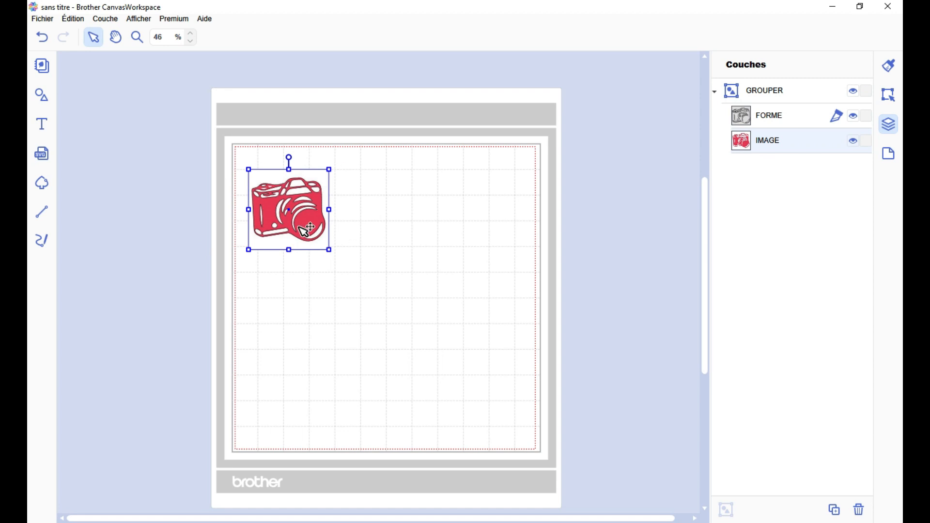
left_click_drag(304, 224, 286, 210)
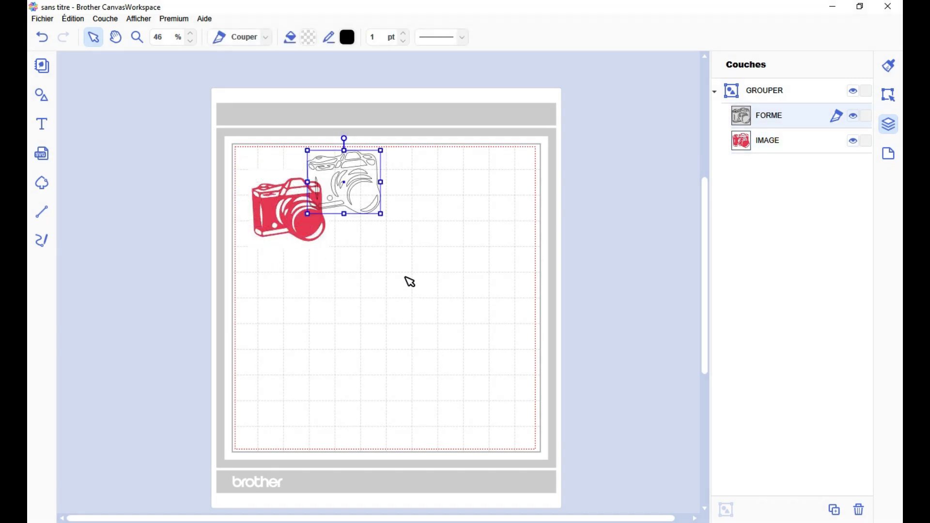
key("ctrl+z")
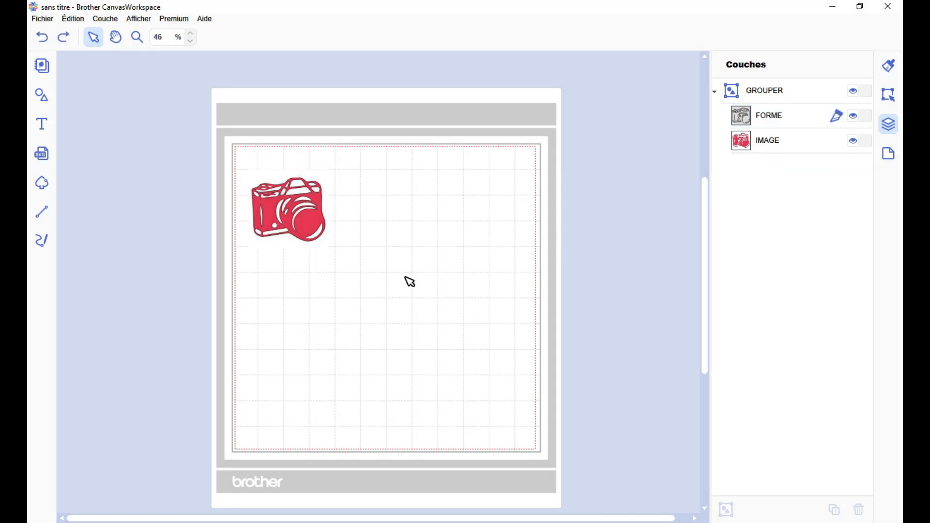
Delete the camera group from the mat and check which file types can be imported
left_click_drag(321, 218, 401, 272)
left_click(41, 153)
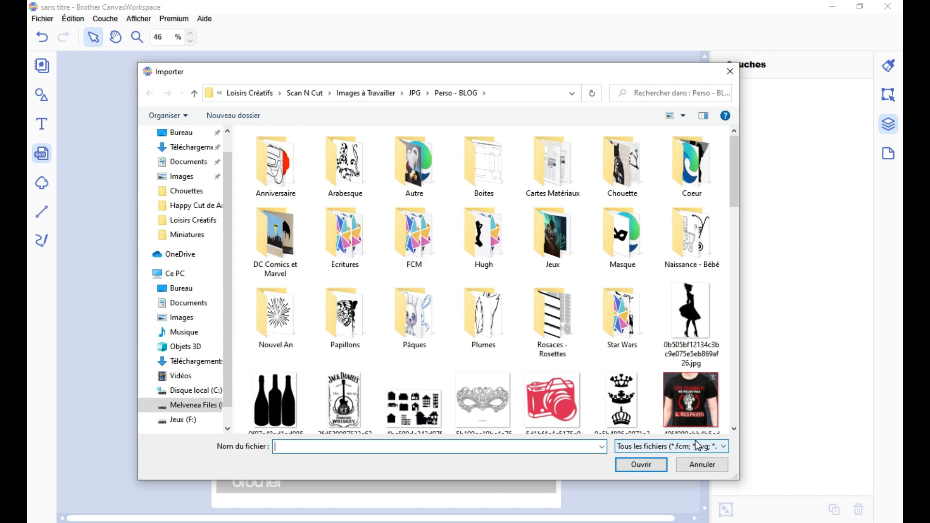
left_click(731, 71)
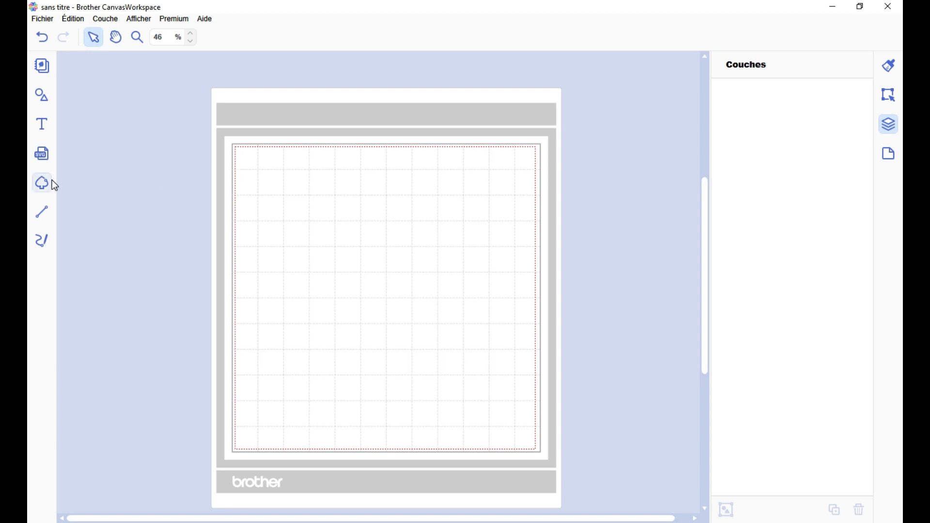
Import Hibou 1 (Bistouille.fr).svg from the Chouettes folder and keep only the owl, placed near the mat's upper-left corner
left_click(40, 157)
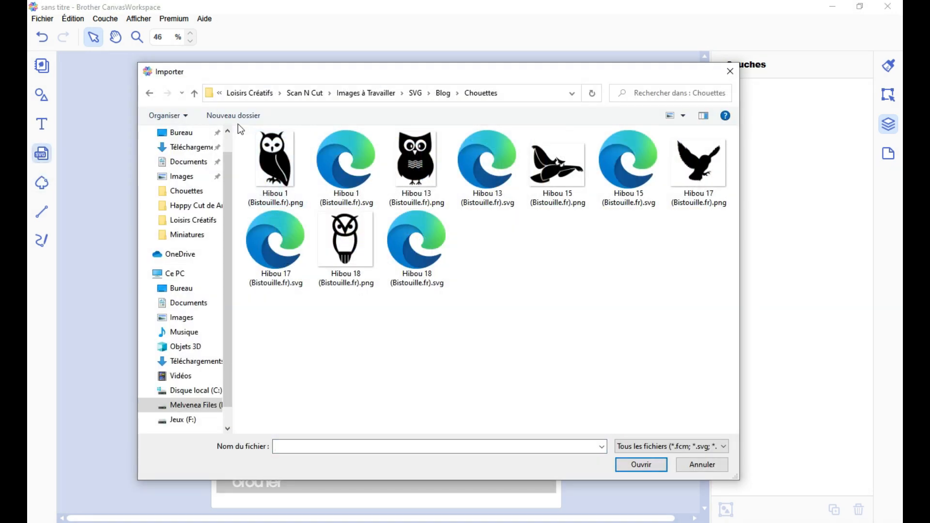
left_click(352, 162)
double_click(351, 158)
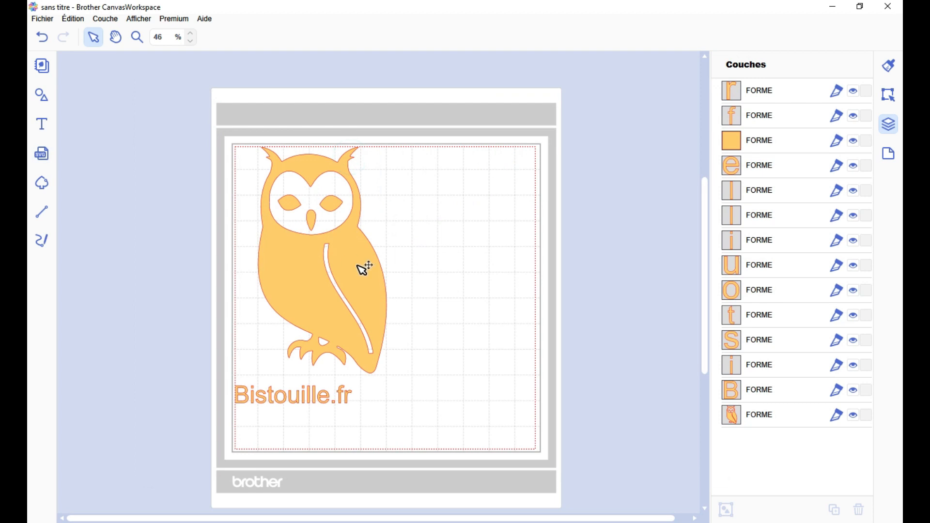
left_click_drag(286, 288, 281, 286)
left_click(472, 296)
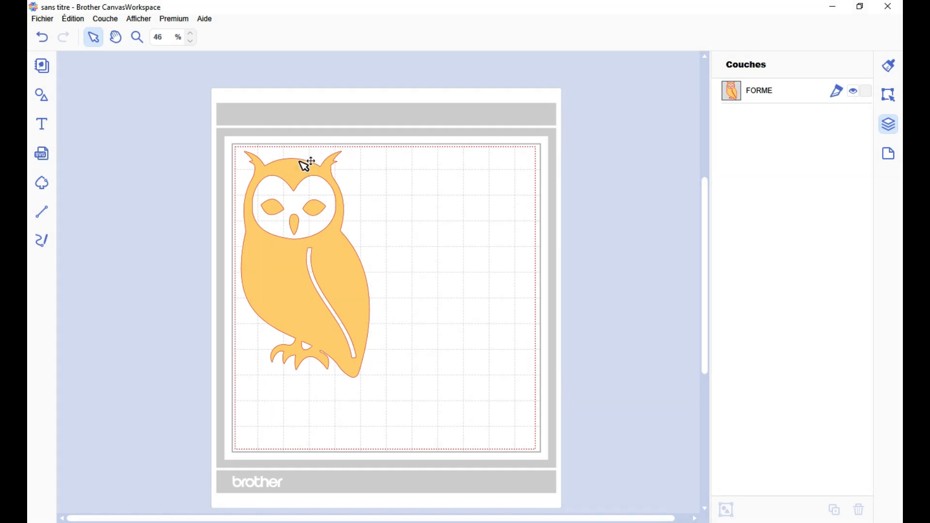
Review the PDF and FCM export options available for the owl design
left_click(38, 20)
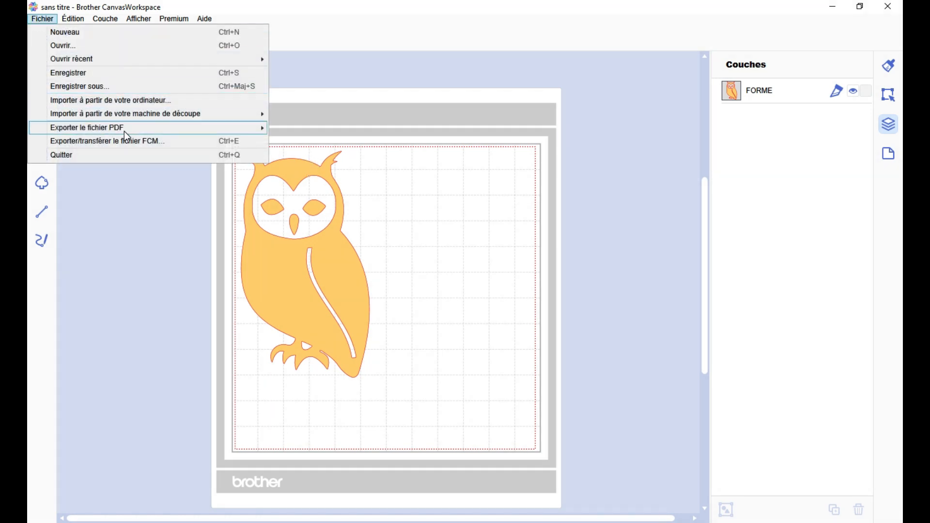
mouse_move(124, 131)
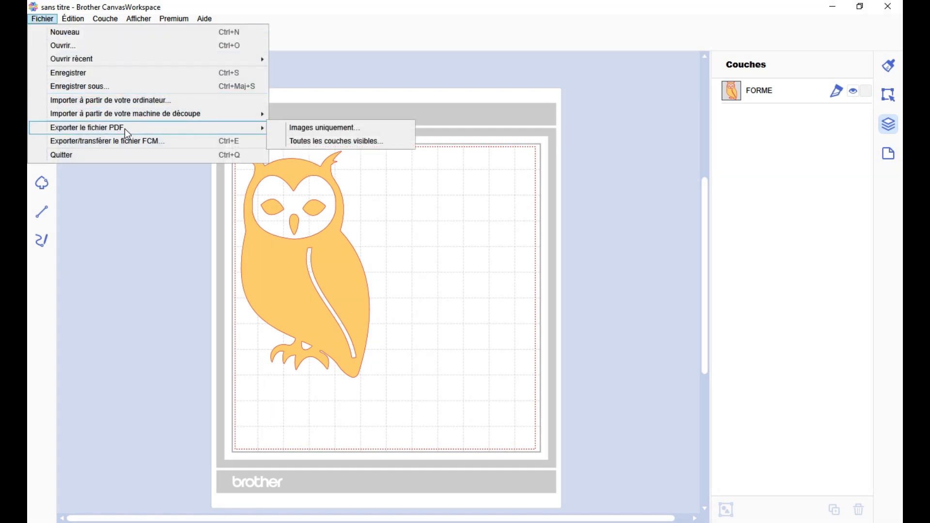
left_click(498, 226)
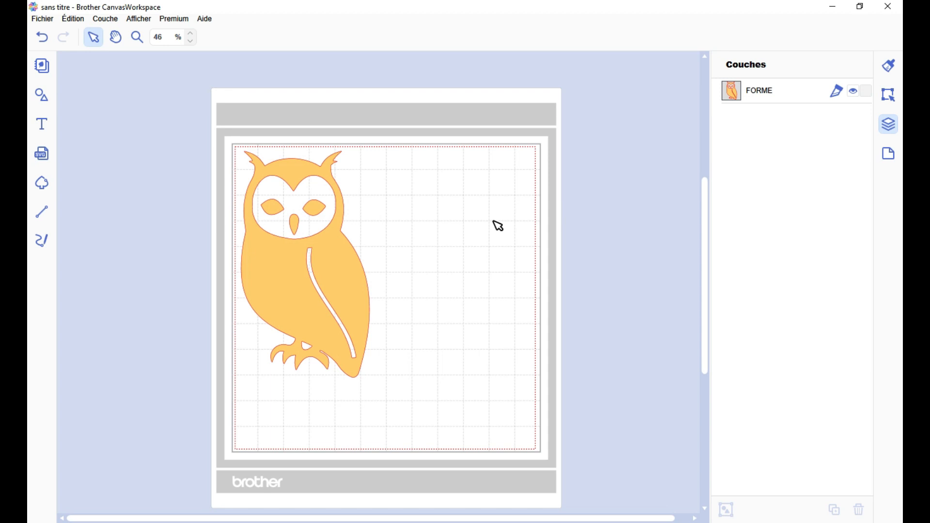
left_click(44, 19)
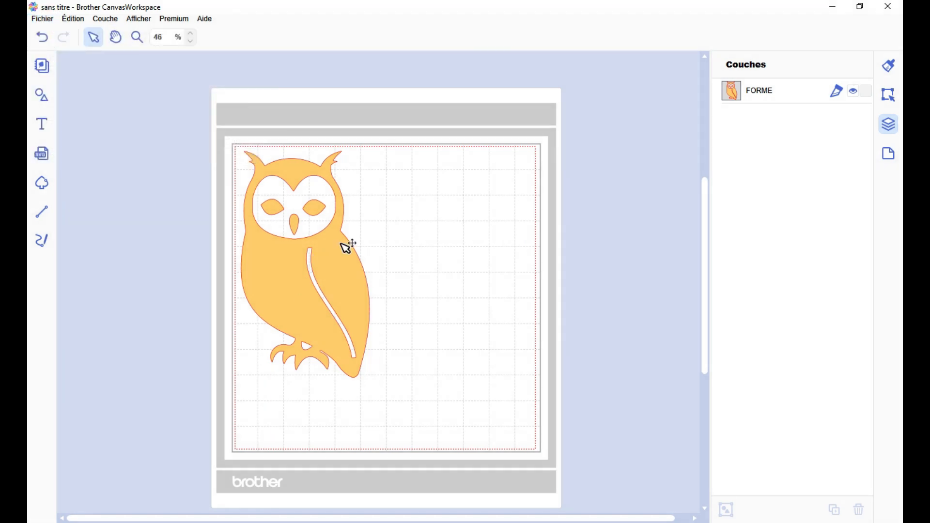
left_click(339, 290)
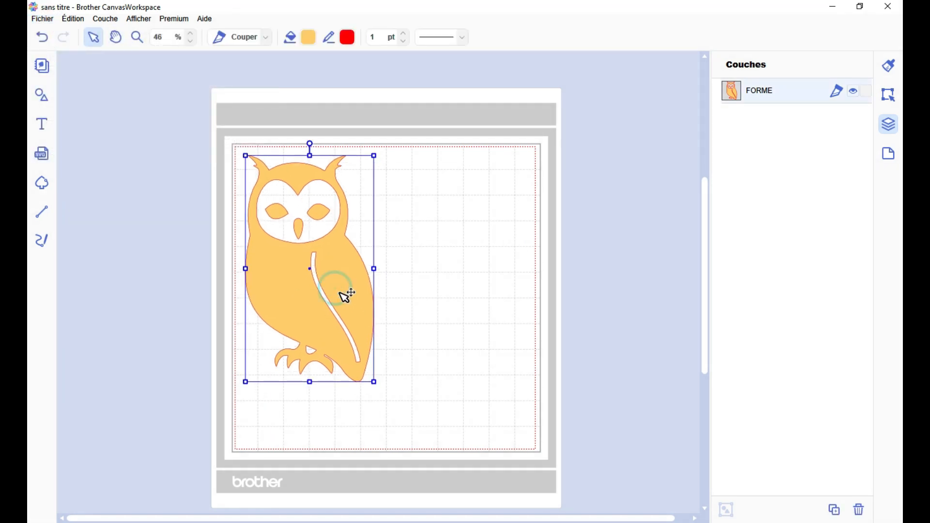
left_click(422, 289)
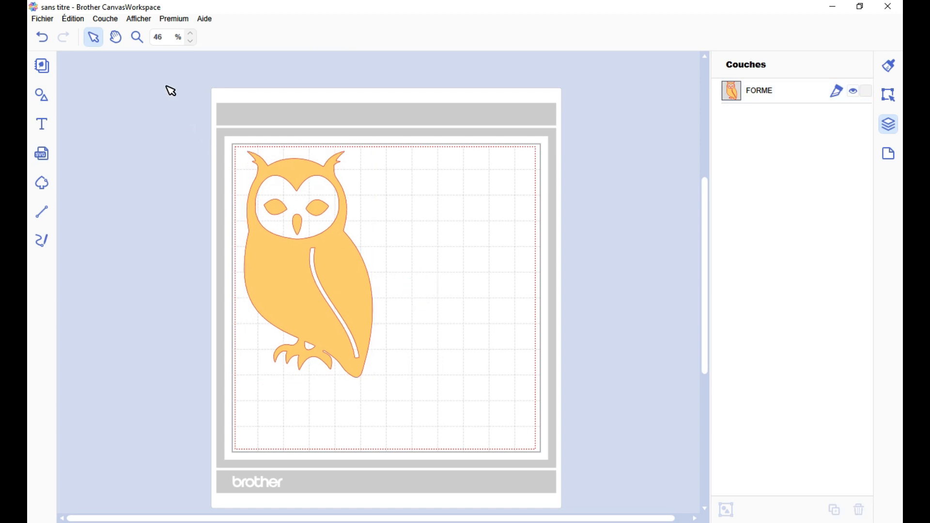
Import Boite bougie houx.fcm from the Terminé folder onto the empty mat
left_click(47, 20)
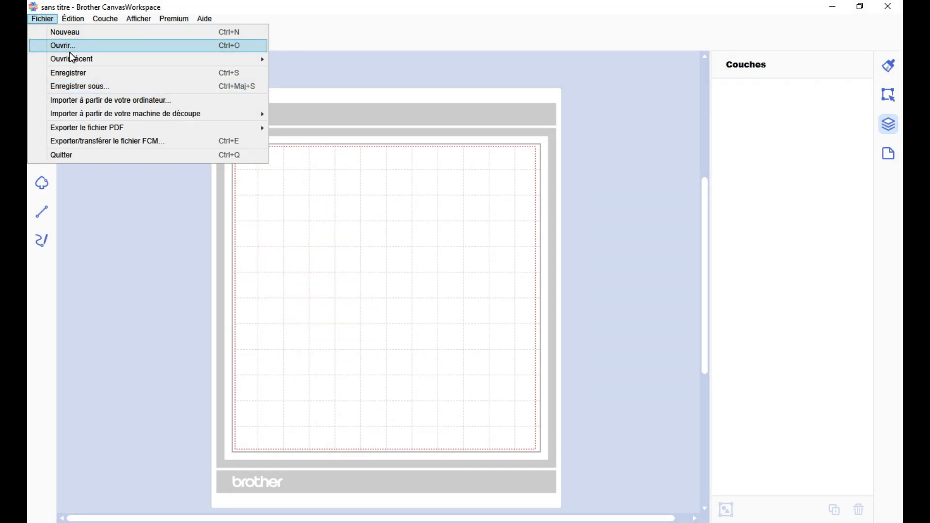
left_click(415, 253)
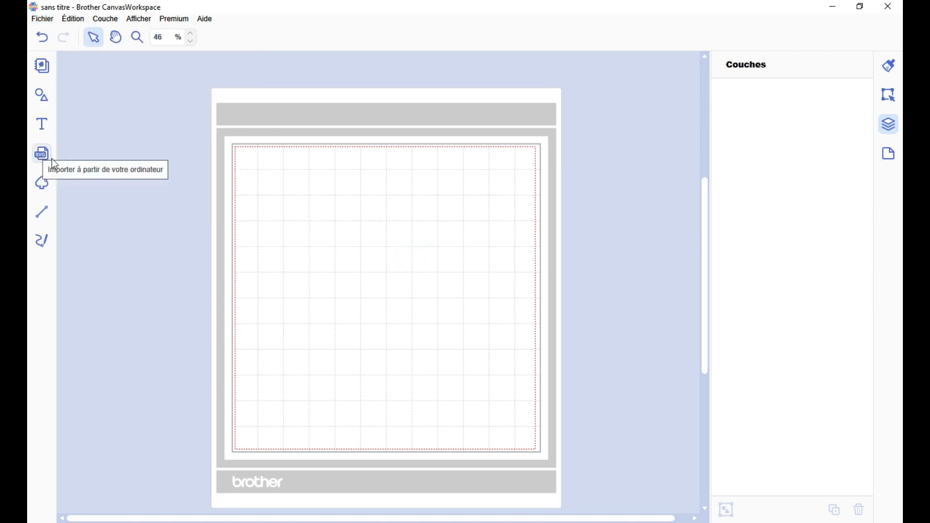
left_click(44, 21)
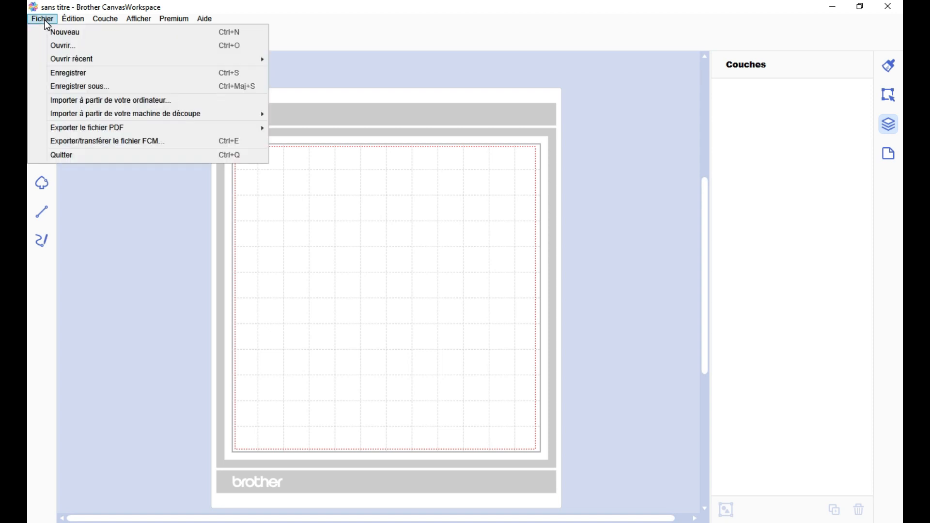
left_click(184, 103)
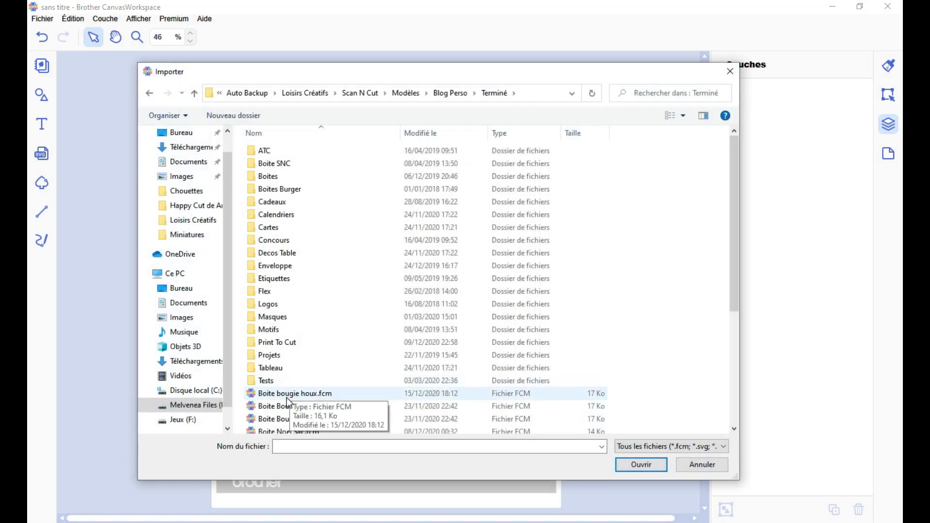
double_click(327, 396)
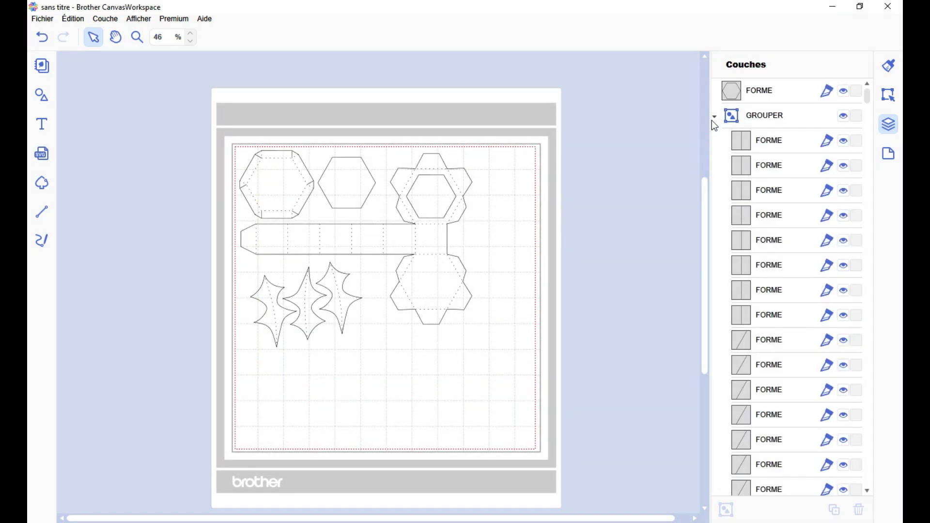
Collapse all five groups of the imported candle box in the layer list
left_click(714, 114)
left_click(714, 141)
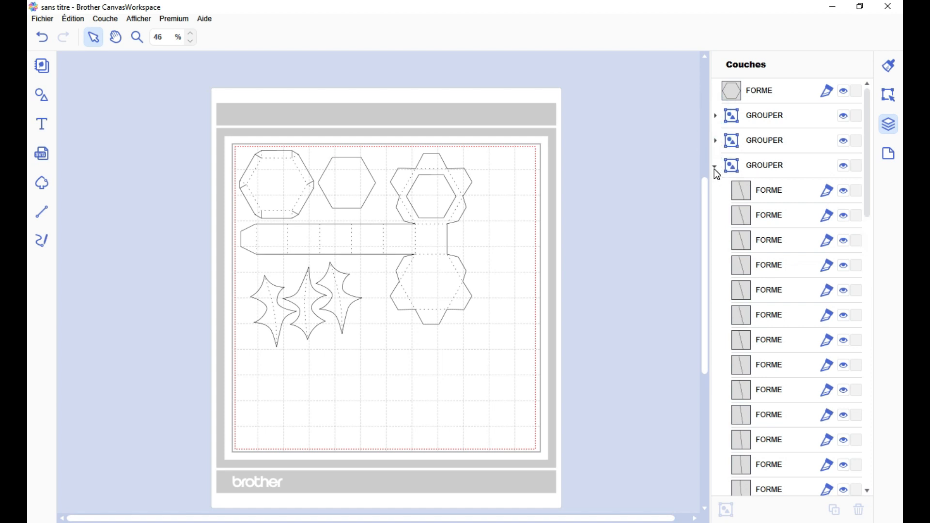
left_click(714, 166)
left_click(715, 190)
left_click(715, 215)
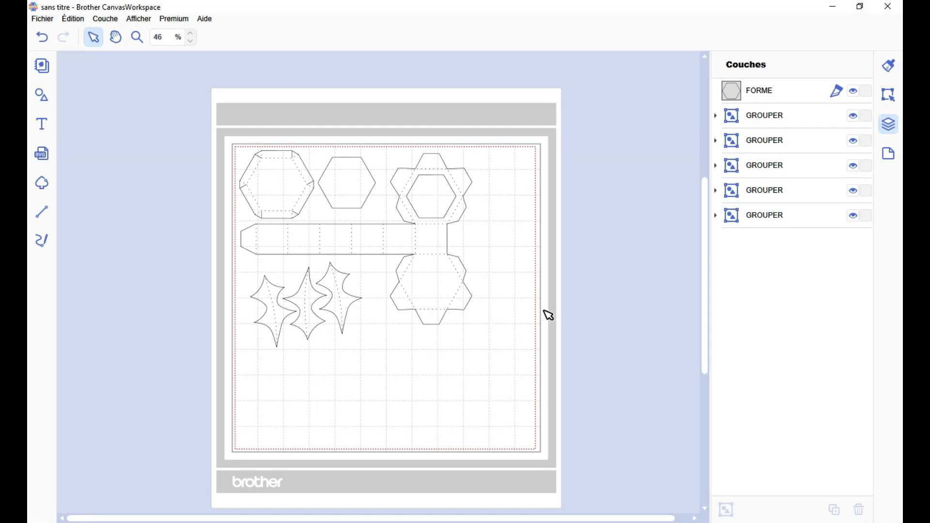
Expand the last two groups and examine the individual fold-line shapes inside the holly leaf
left_click(715, 216)
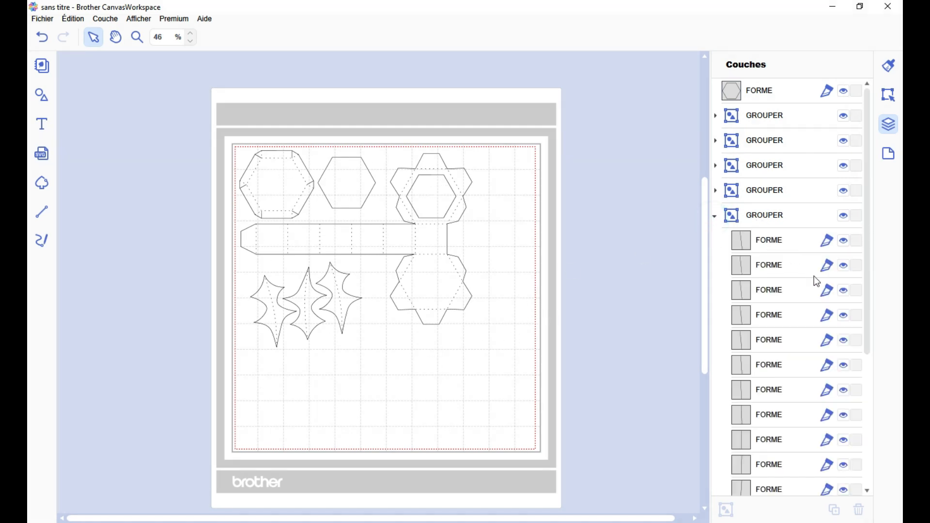
scroll(804, 286, "down", 5)
scroll(763, 368, "up", 5)
left_click(715, 190)
scroll(757, 283, "down", 6)
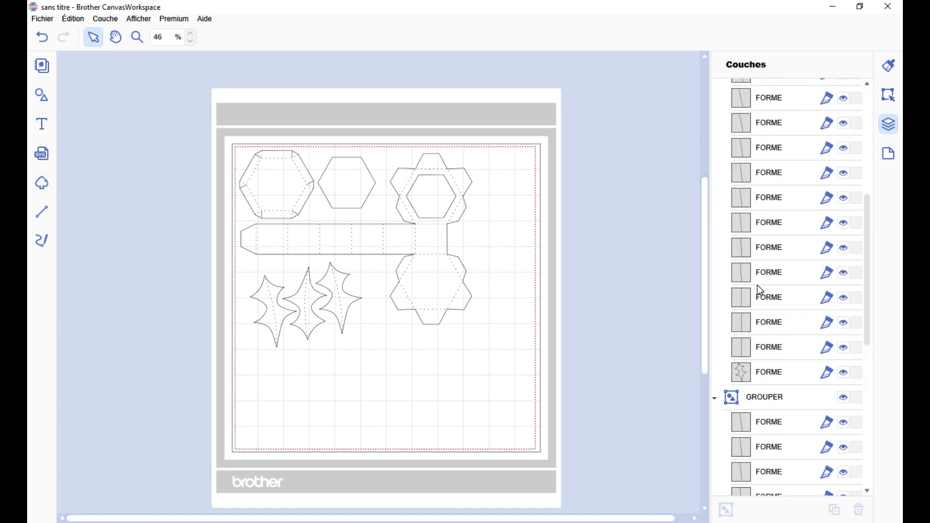
scroll(756, 283, "up", 4)
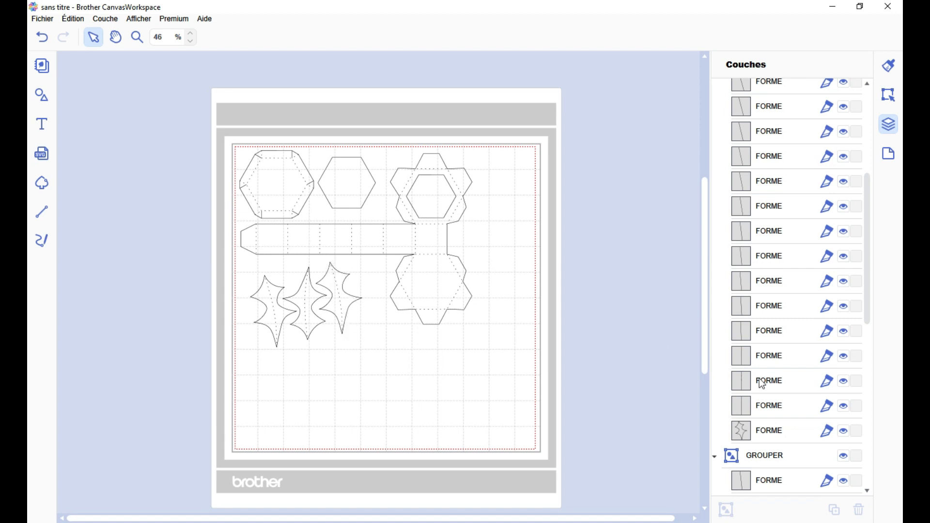
left_click(780, 405)
left_click(777, 382)
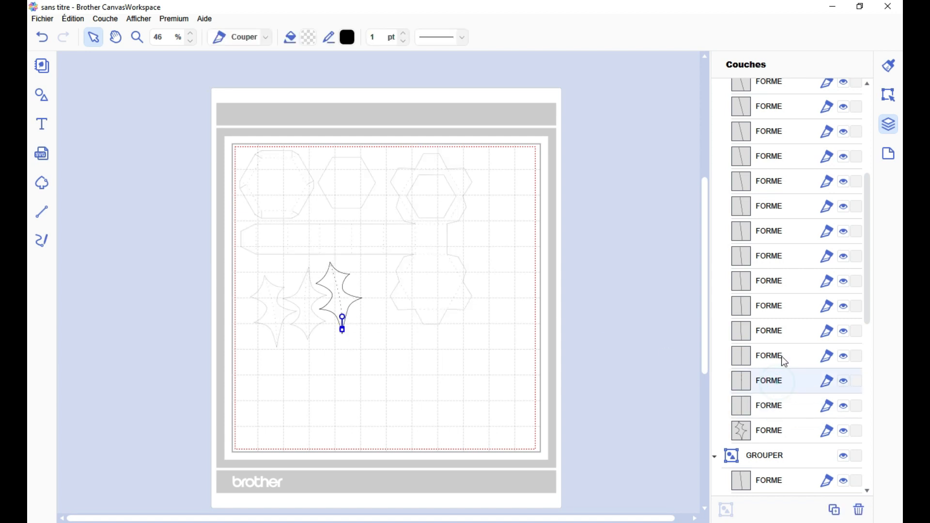
left_click(782, 356)
left_click(349, 394)
scroll(384, 391, "up", 1)
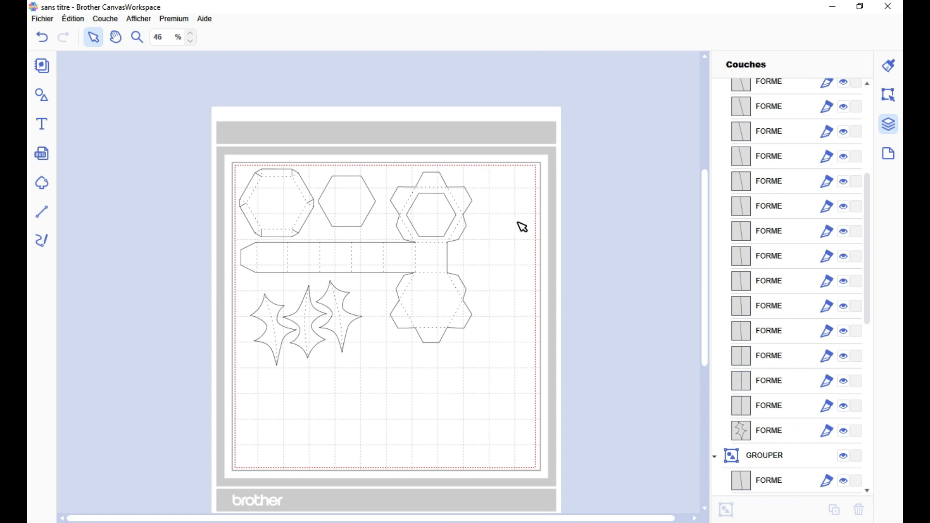
left_click_drag(517, 181, 241, 424)
left_click(468, 250)
left_click(446, 392)
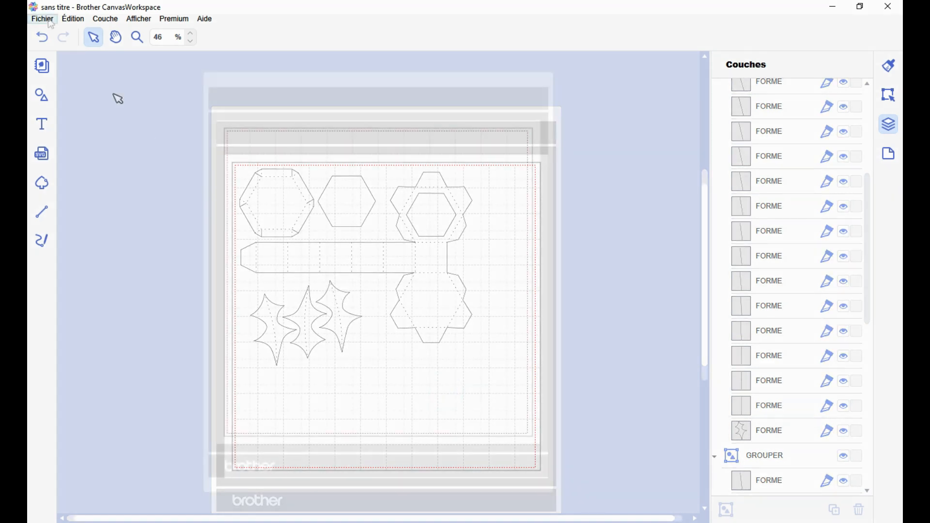
Open the project file Boite bougie houx.cwprj from the Boite folder
left_click(41, 18)
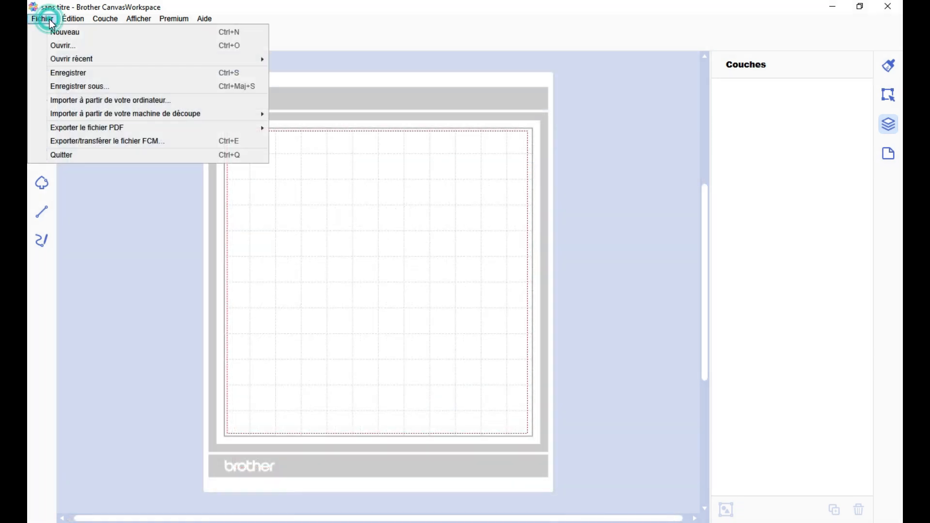
left_click(85, 45)
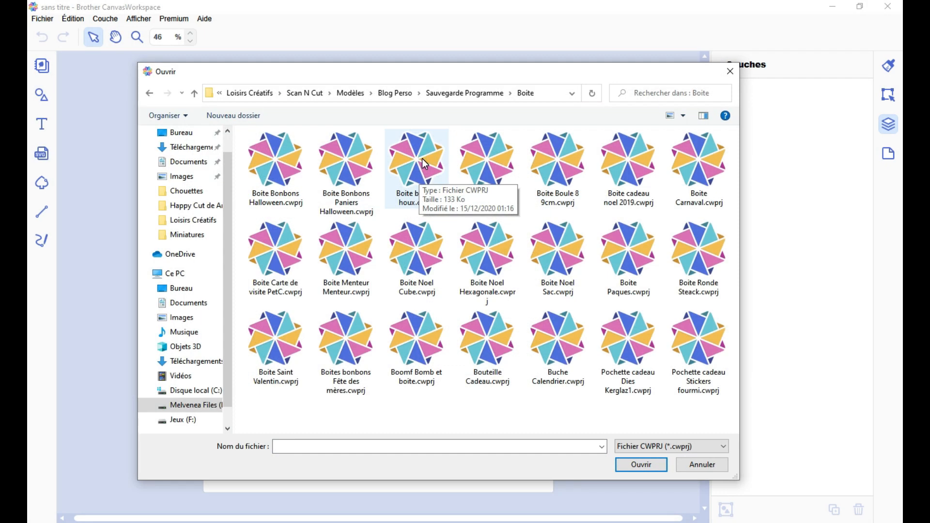
double_click(422, 159)
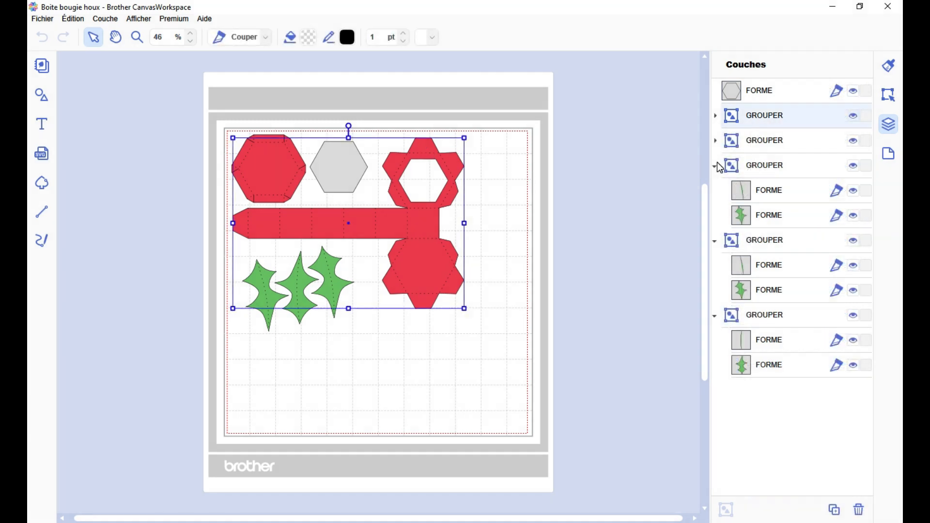
Inspect the rightmost green holly leaf's group, checking its outline and fold line as separate shapes, and clear the selection
left_click(346, 285)
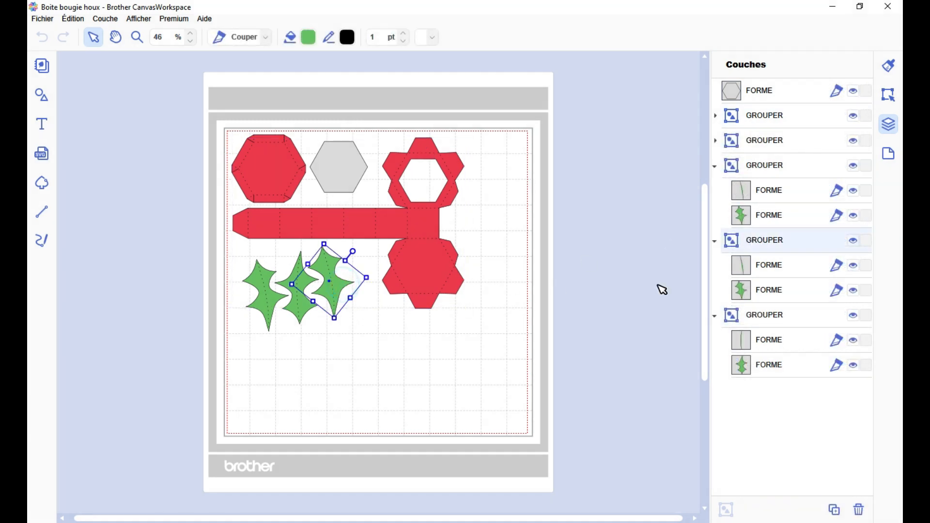
left_click(768, 293)
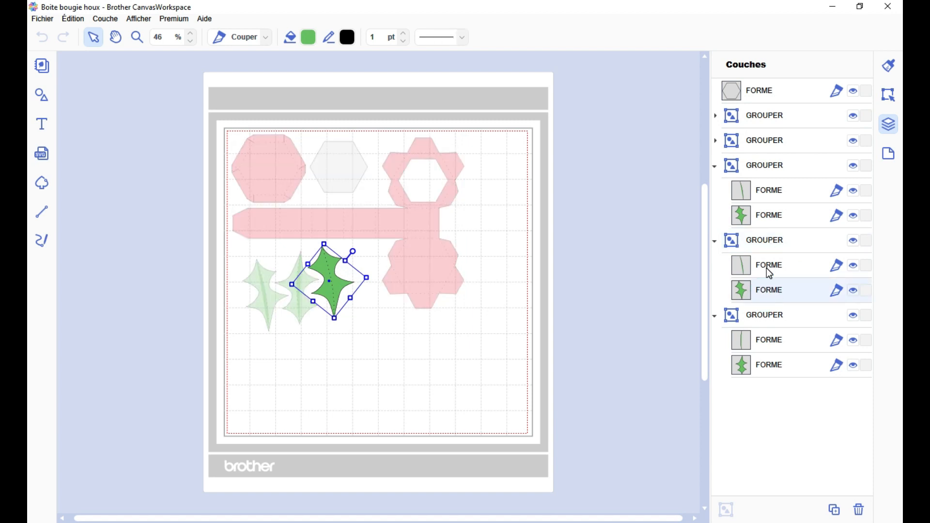
left_click(768, 267)
left_click(768, 291)
left_click(608, 318)
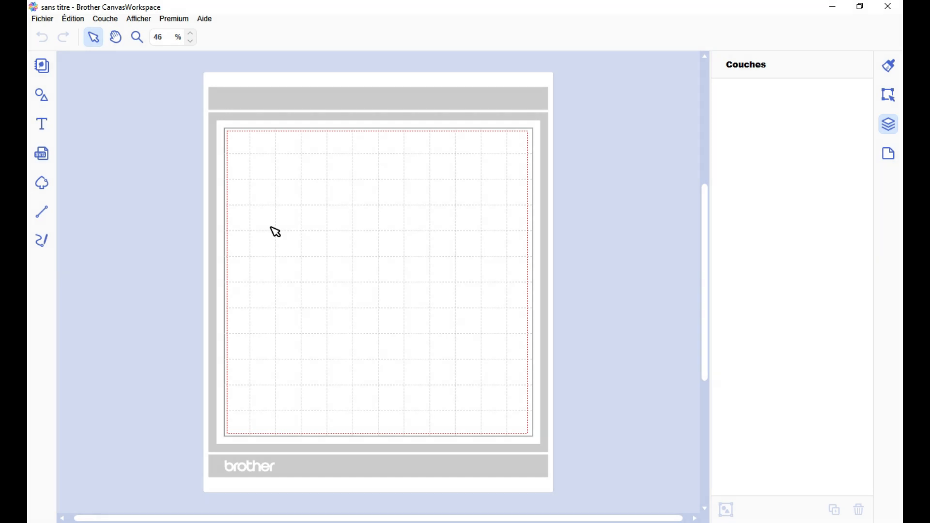
Check the image formats and limits for tracing, and review the import options from the computer and the cutting machine
left_click(42, 183)
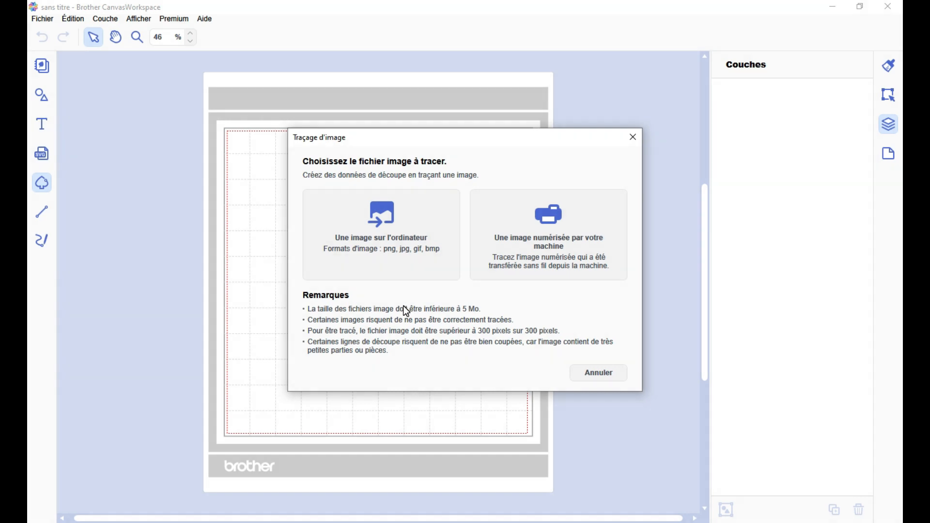
left_click(633, 137)
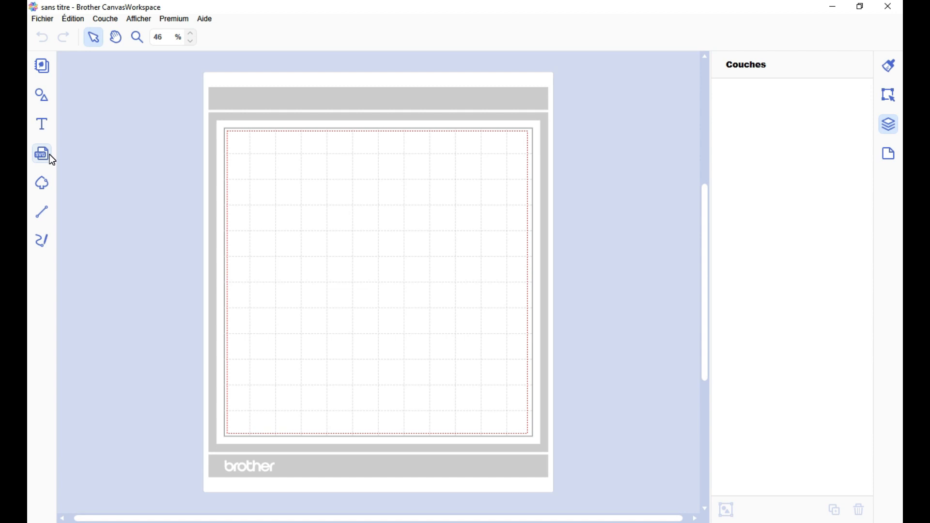
left_click(41, 20)
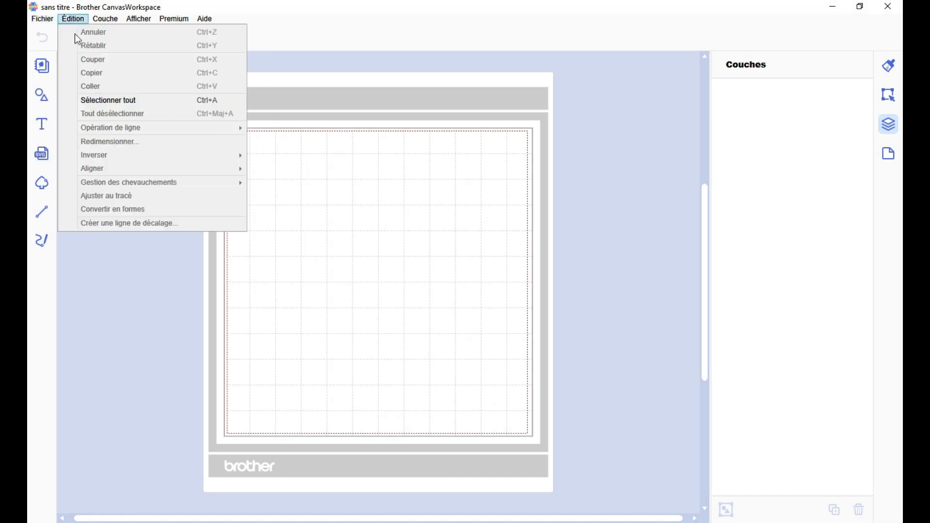
mouse_move(39, 18)
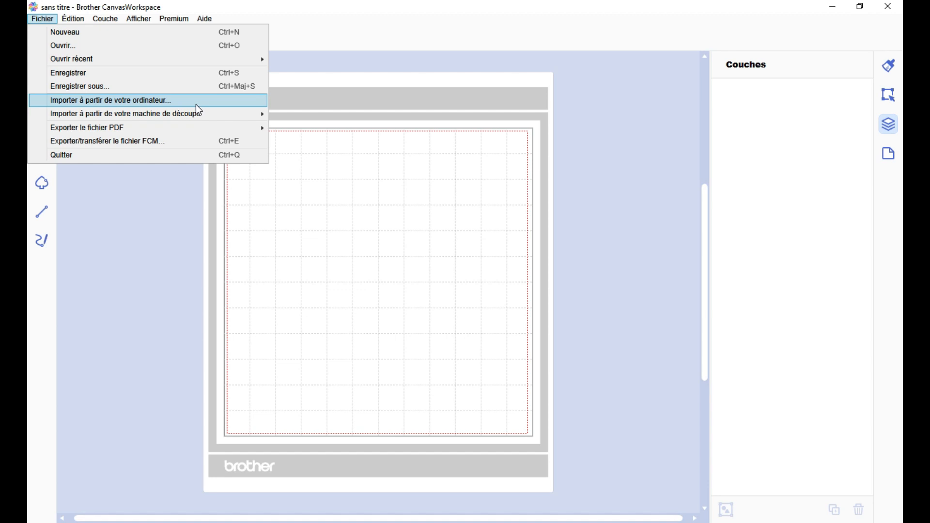
mouse_move(182, 117)
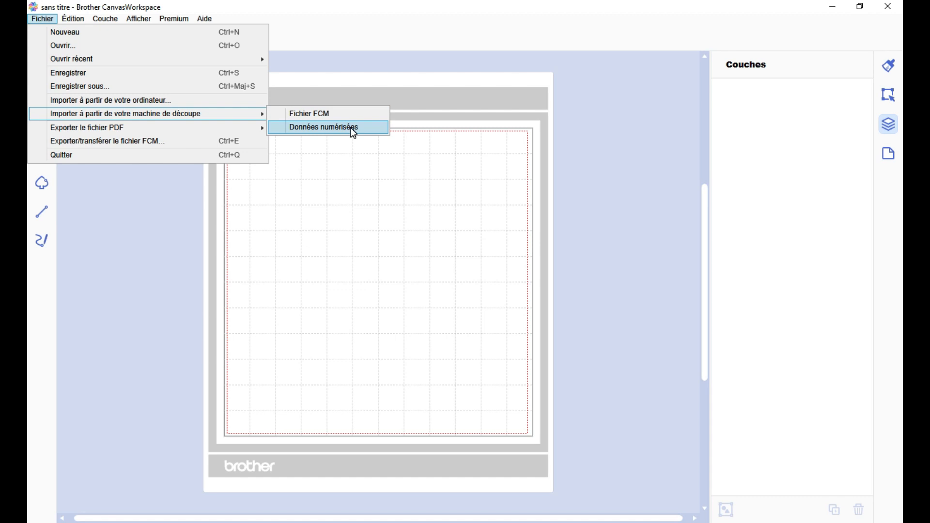
Review the PDF export entry and the available methods for exporting or transferring an FCM file
mouse_move(141, 128)
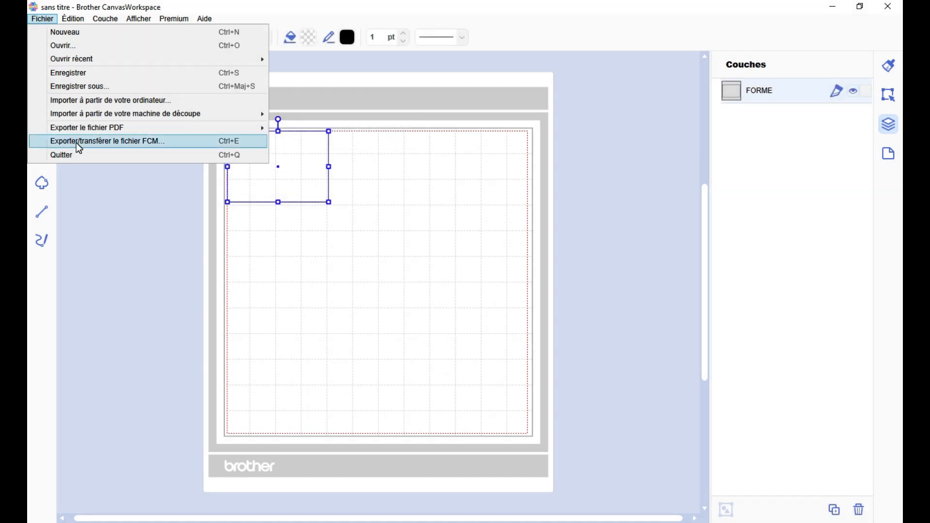
left_click(166, 143)
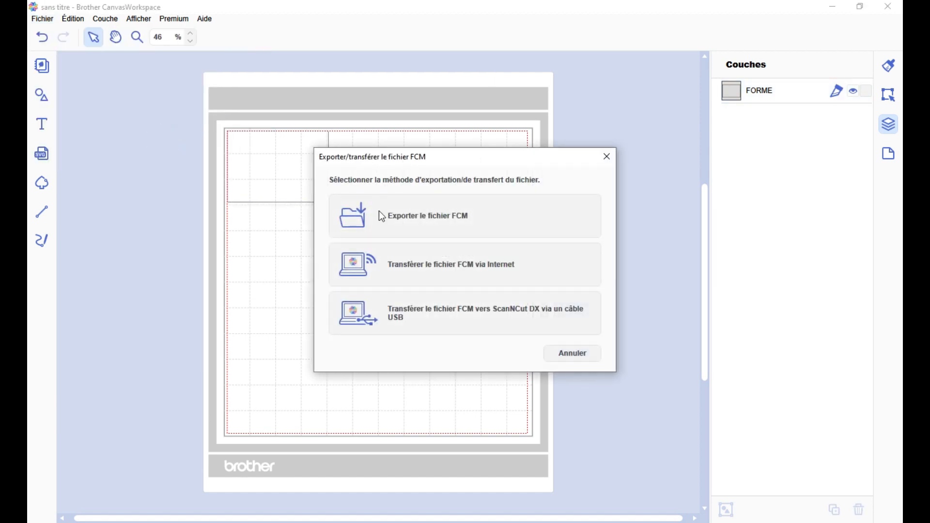
left_click_drag(450, 159, 551, 131)
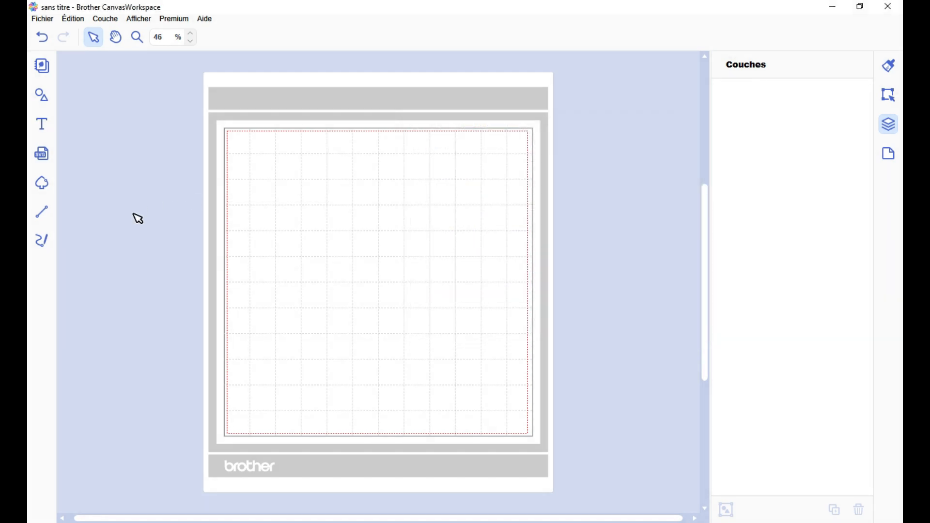
scroll(141, 242, "up", 1)
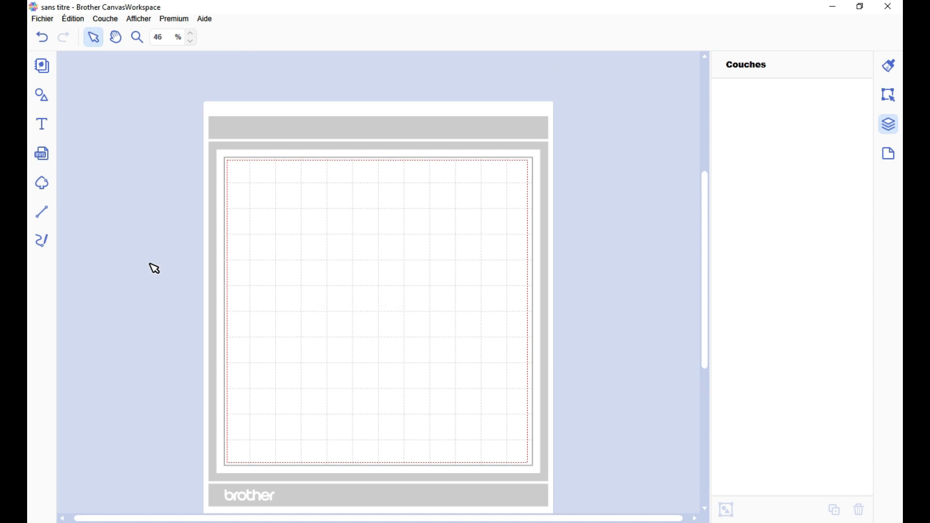
scroll(177, 270, "down", 1)
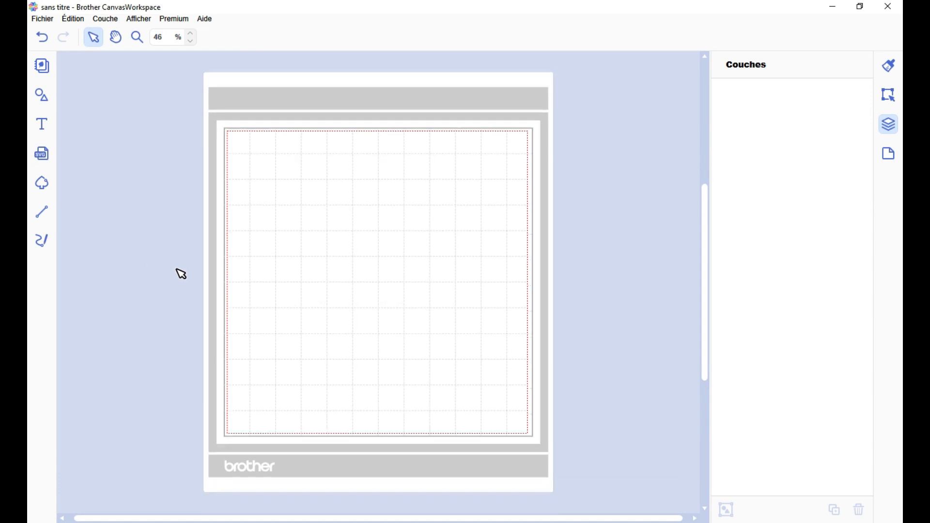
left_click(43, 18)
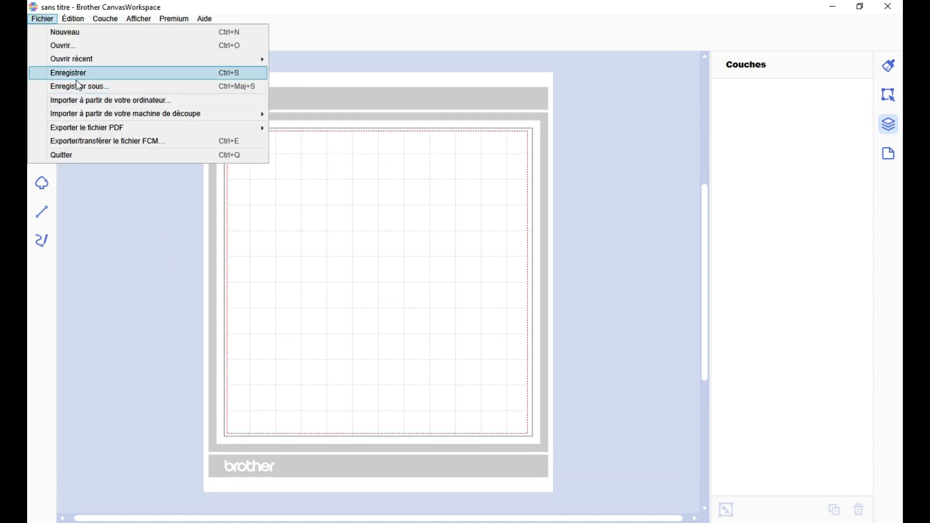
left_click(392, 111)
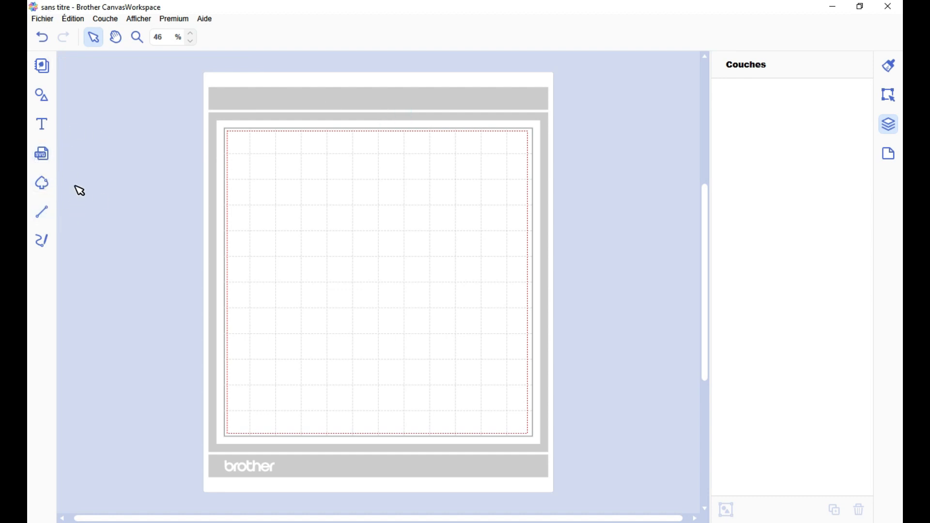
left_click(125, 173)
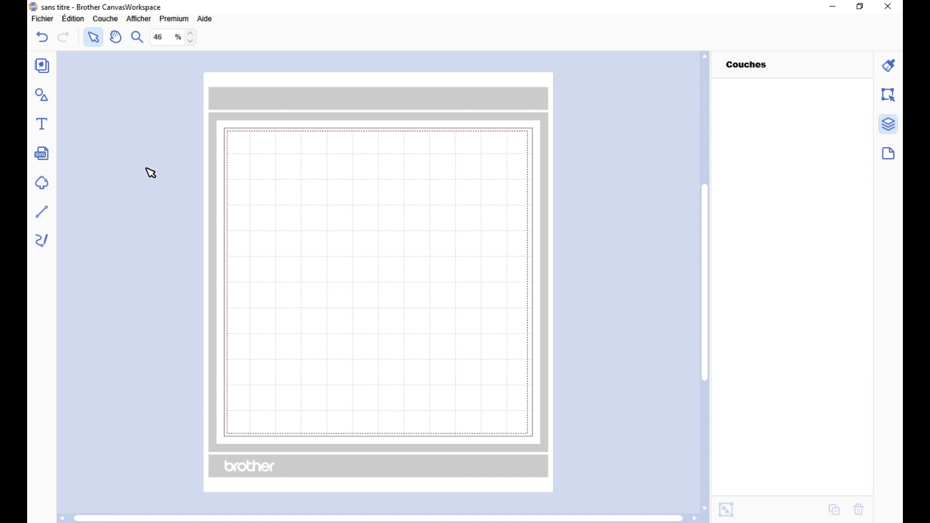